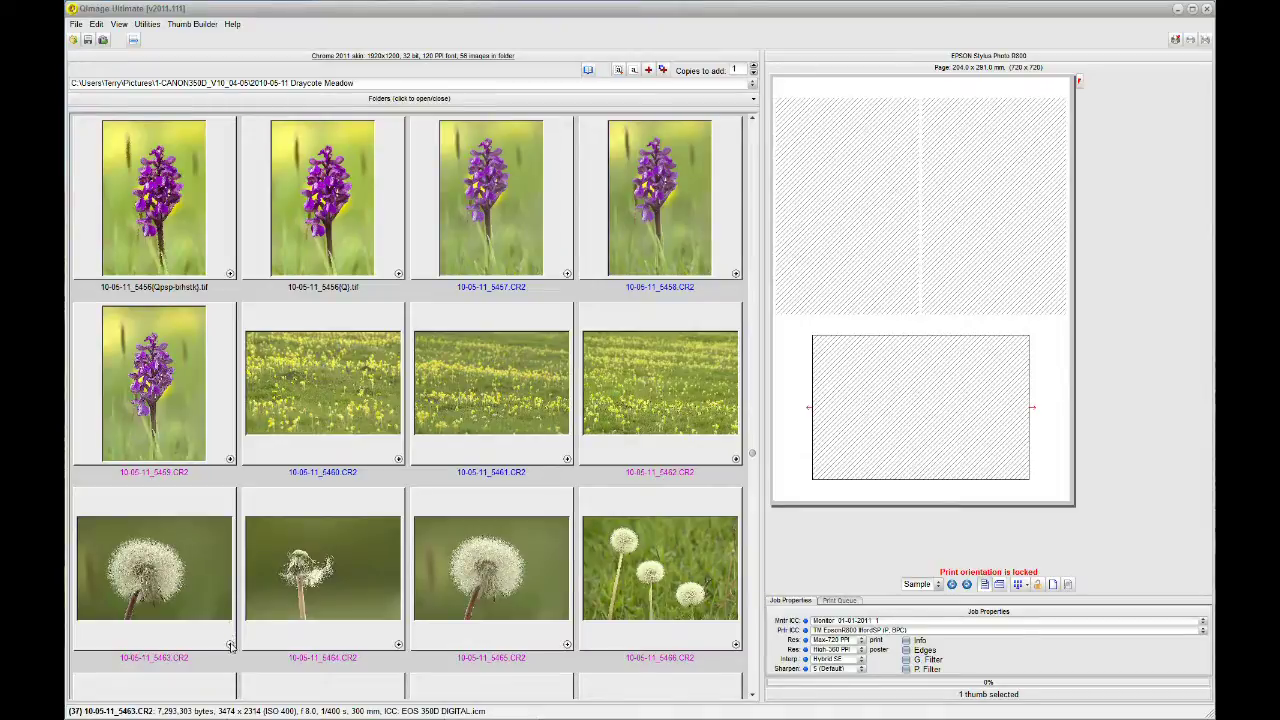
# Step: Queue dandelion 5463 above orchid 5459 and open the dandelion print's properties
pyautogui.click(230, 645)
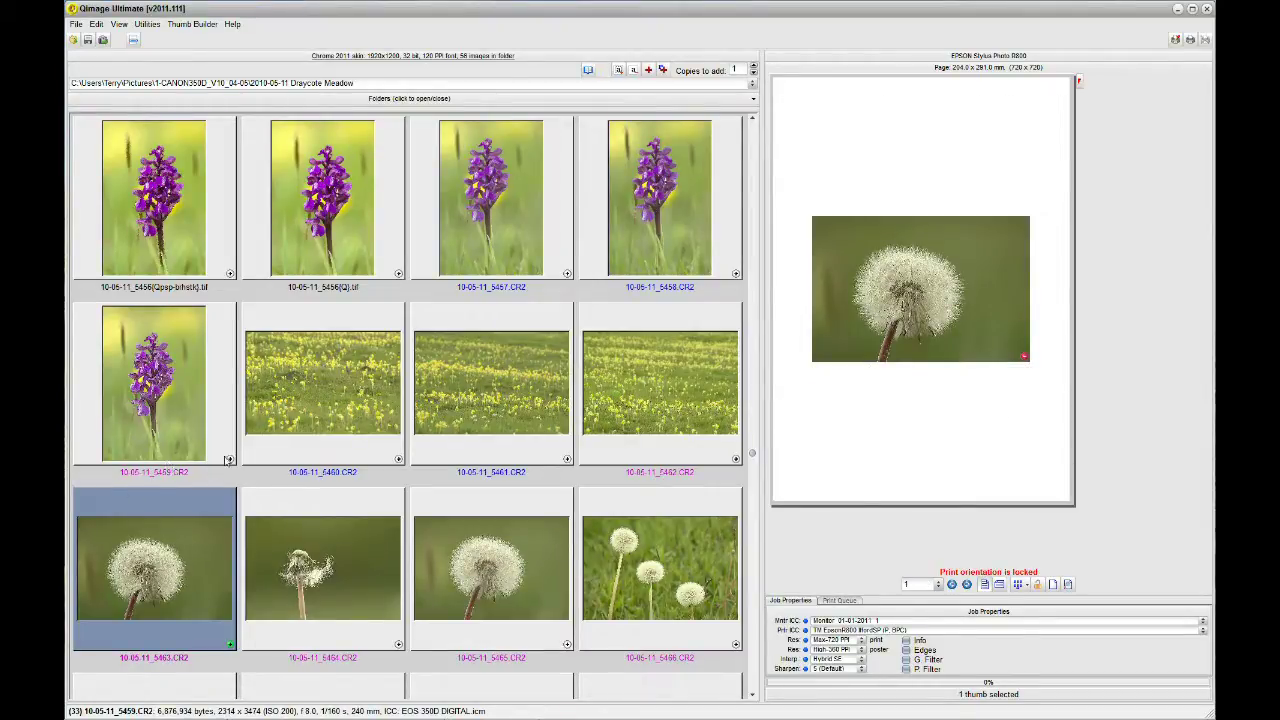
pyautogui.click(229, 460)
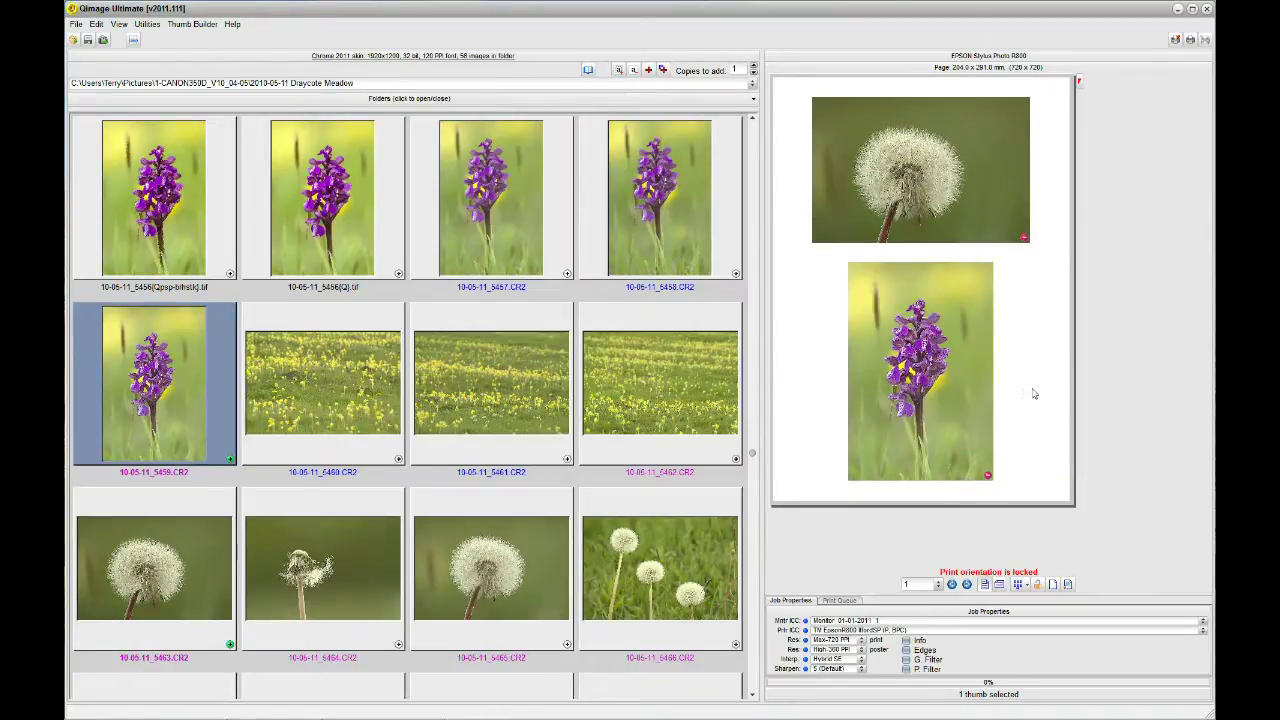
pyautogui.click(906, 193)
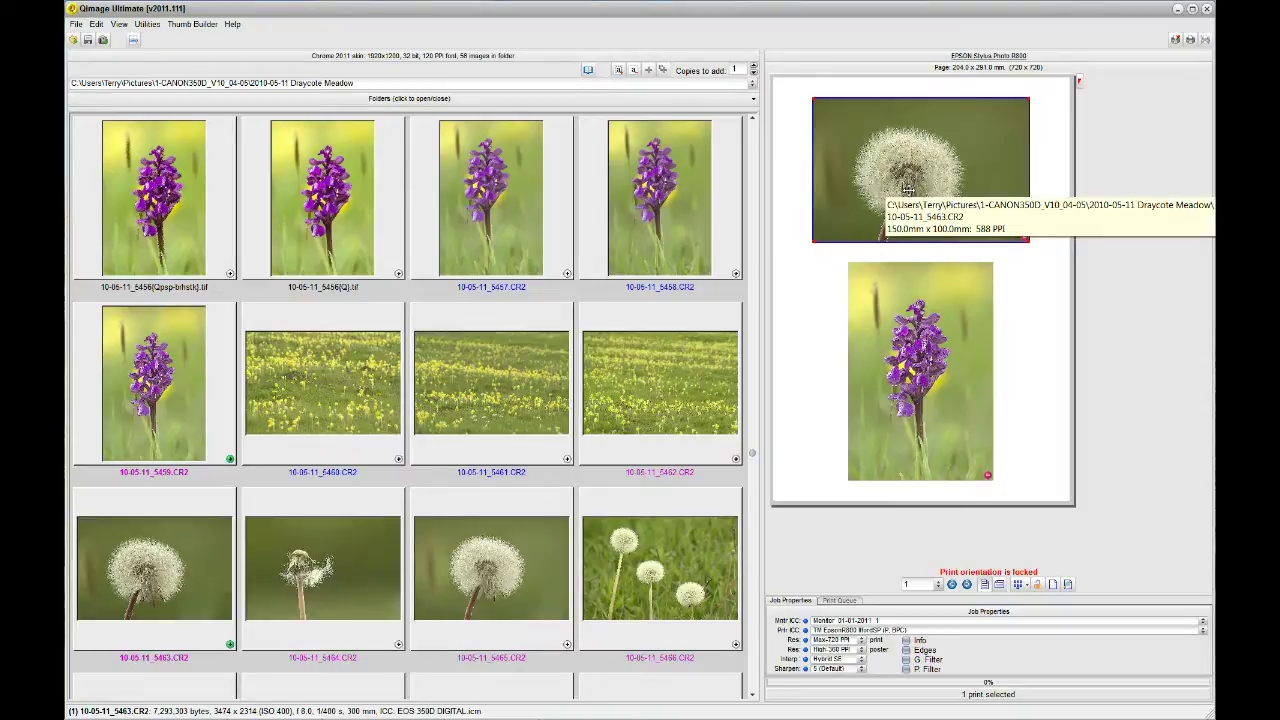
pyautogui.doubleClick(907, 190)
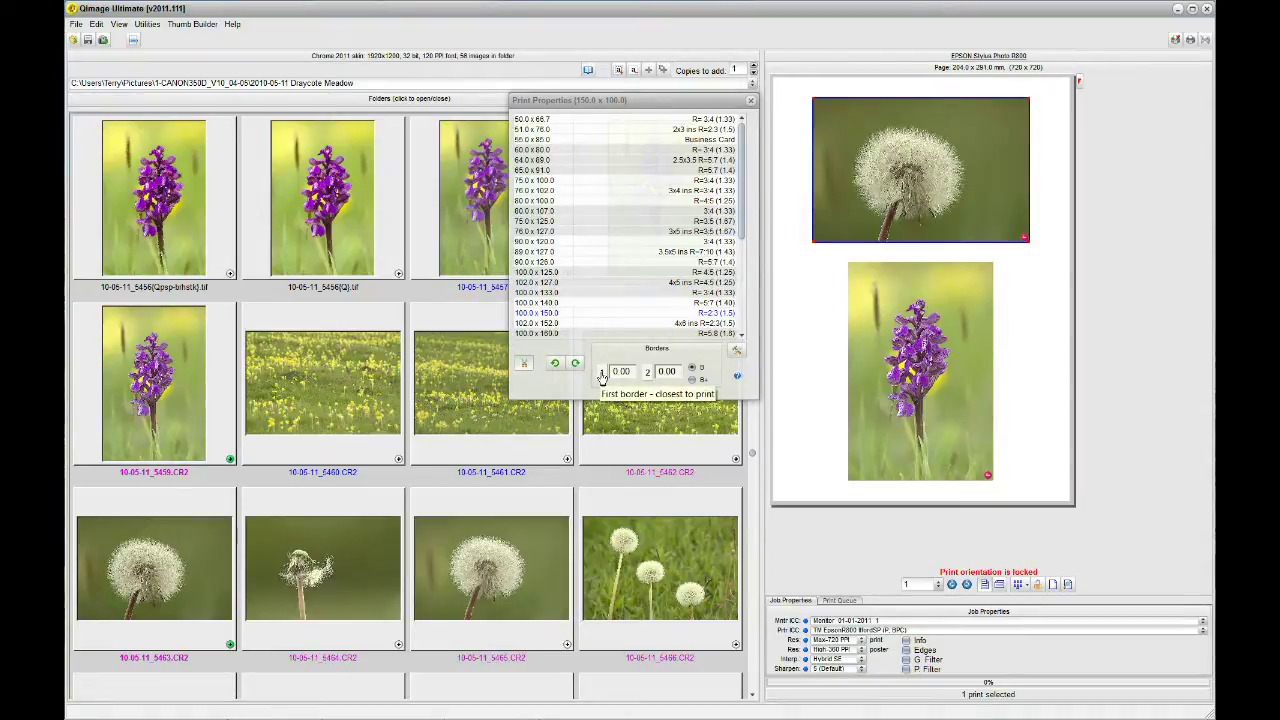
# Step: Give the dandelion print a light grey first border 5.00 mm wide
pyautogui.click(601, 373)
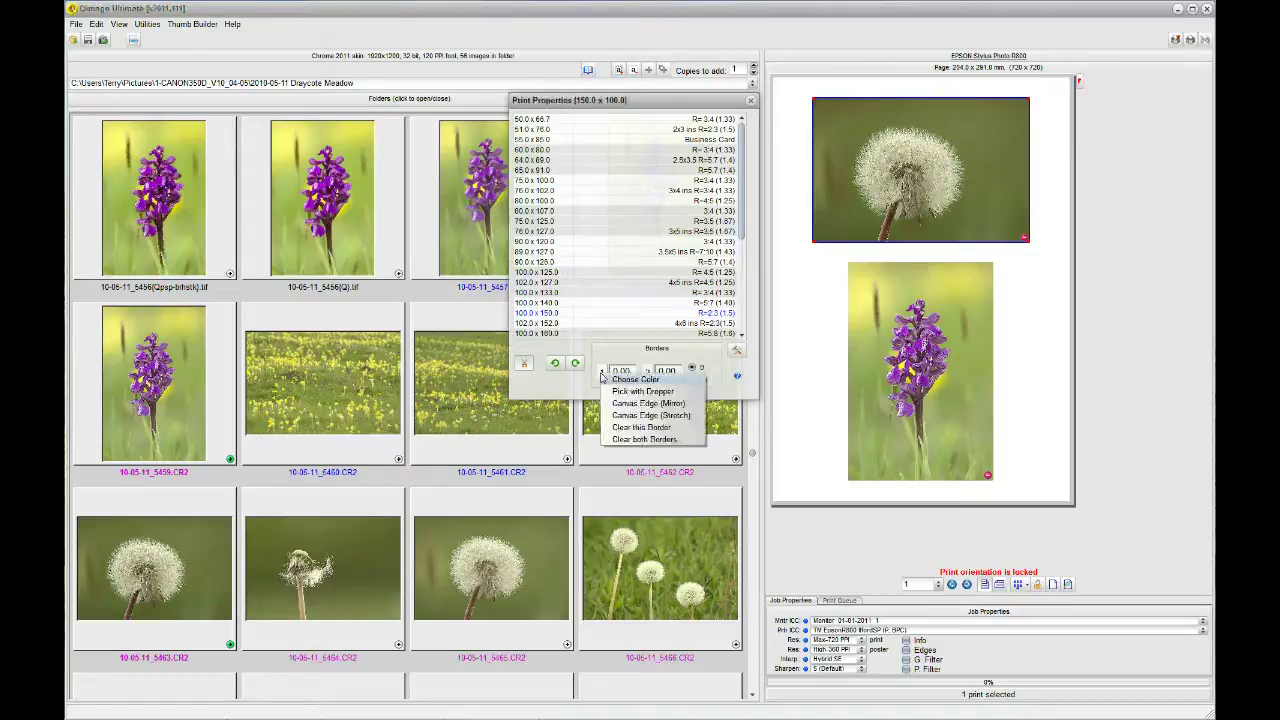
pyautogui.click(615, 381)
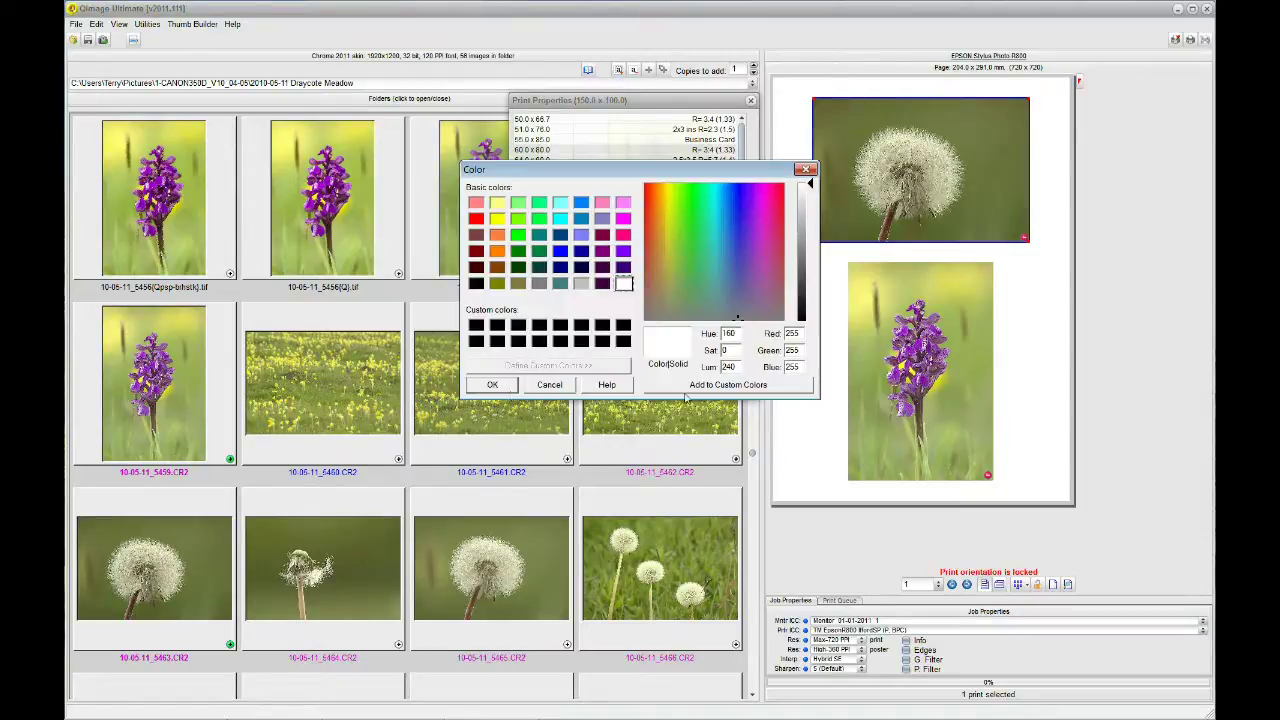
pyautogui.click(600, 285)
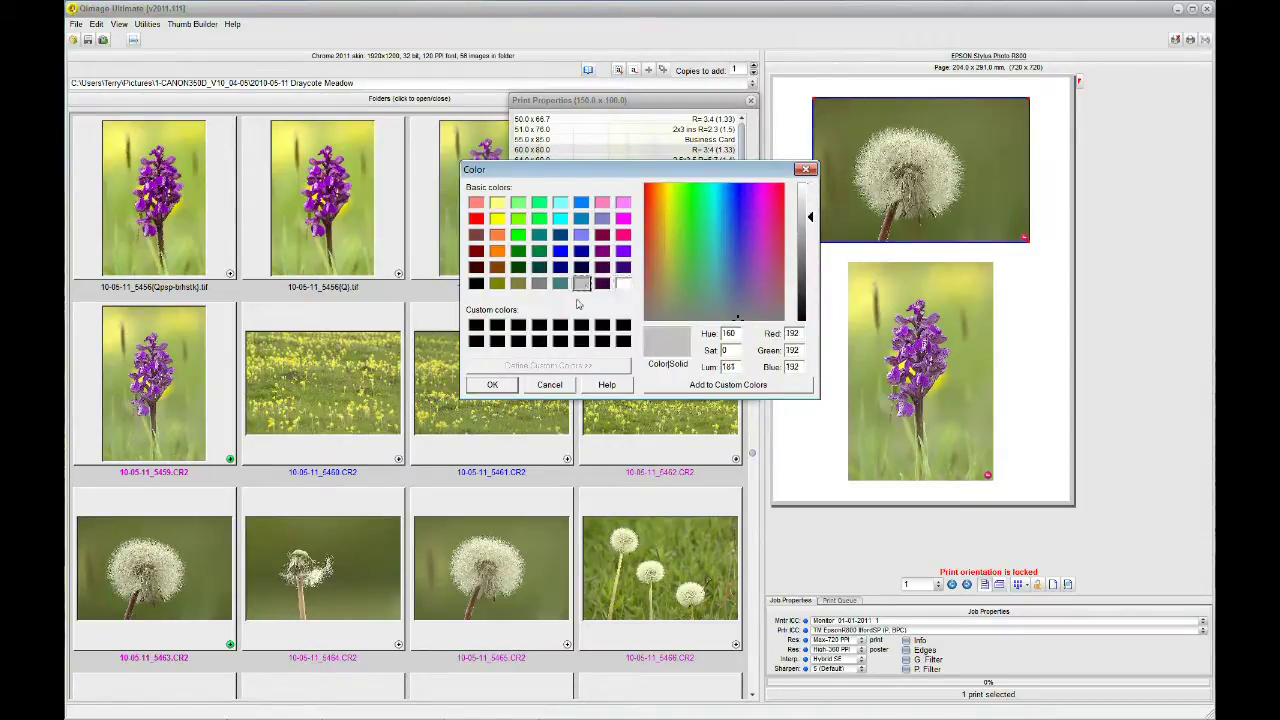
pyautogui.click(506, 389)
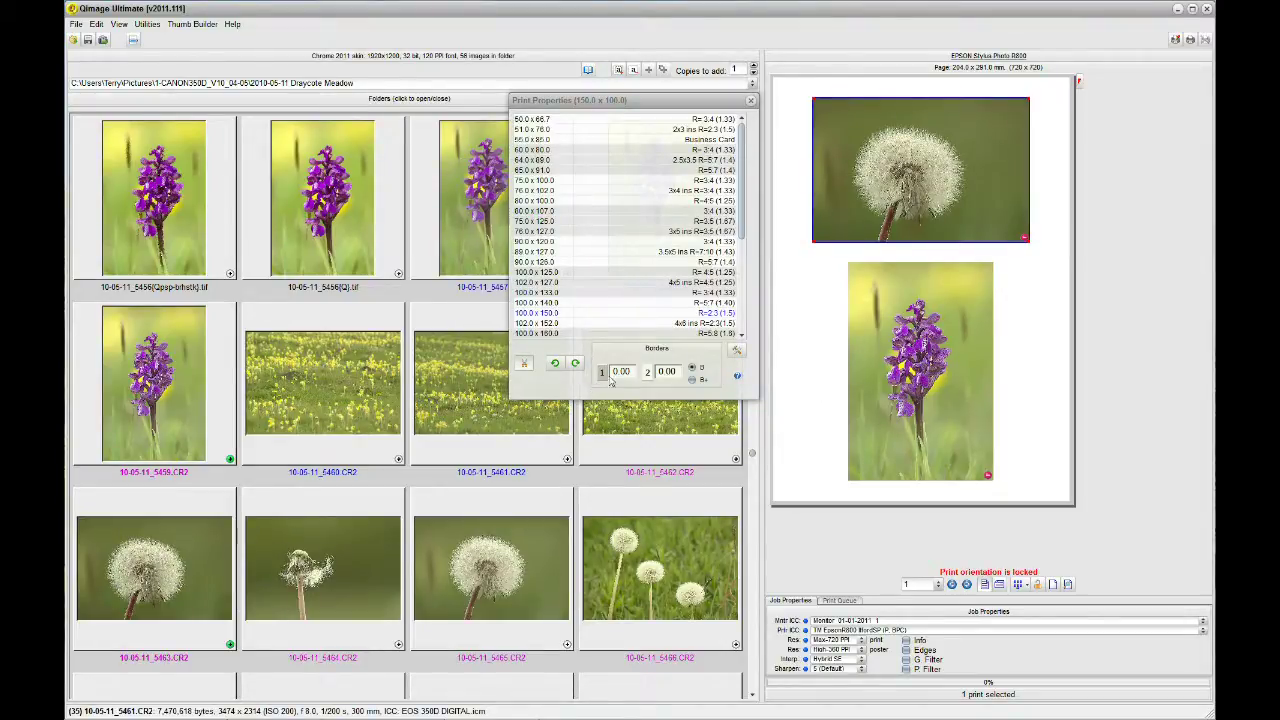
pyautogui.moveTo(618, 371); pyautogui.dragTo(612, 371)
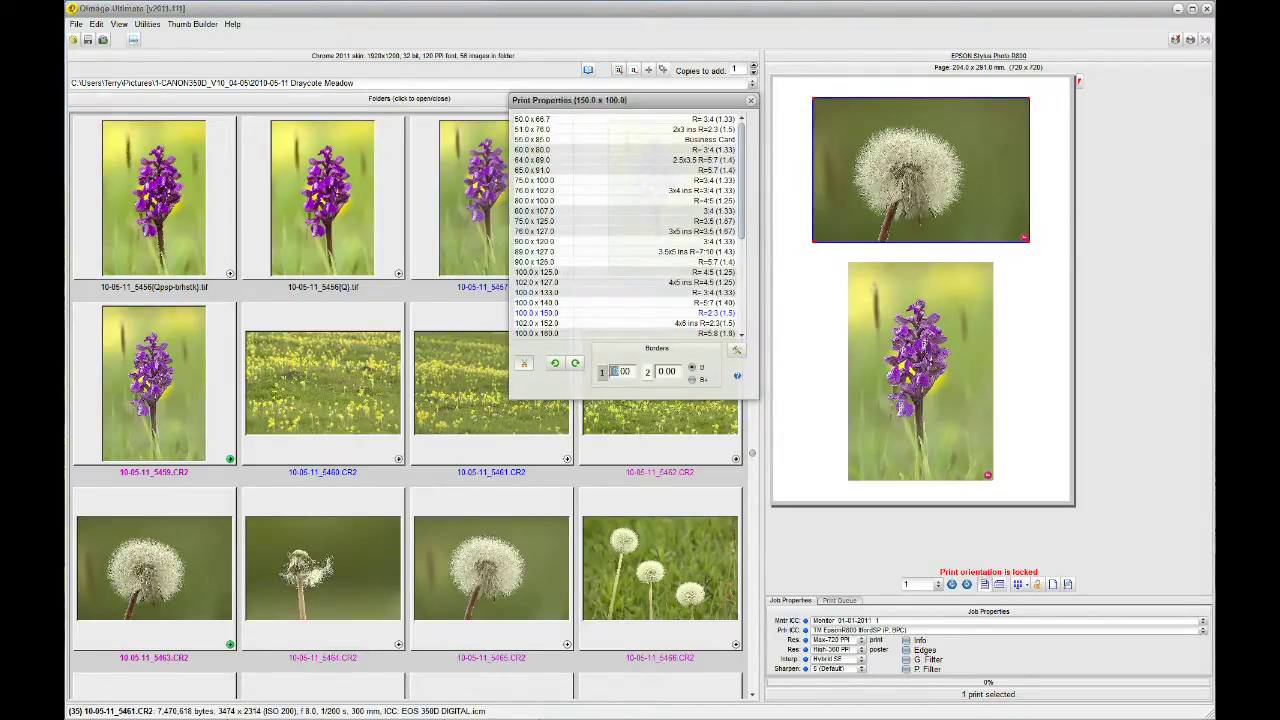
pyautogui.write('5')
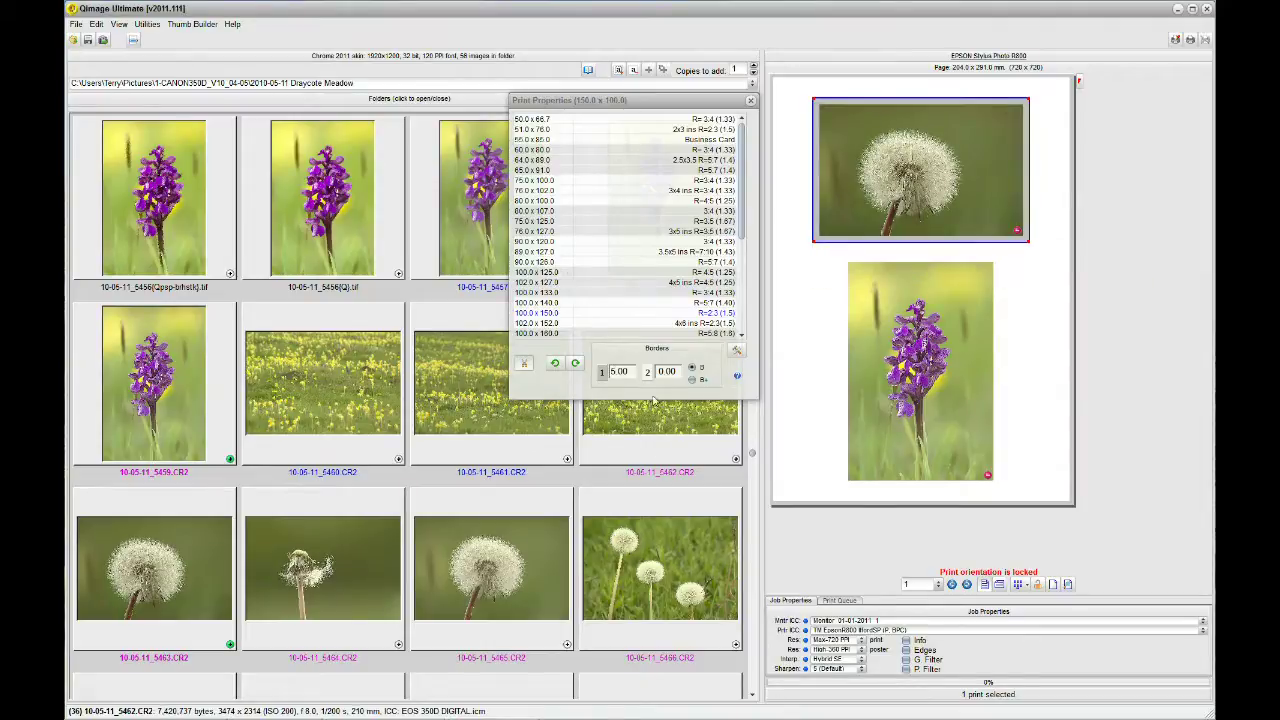
# Step: Add a 2.00 mm black second border outside the dandelion's grey one
pyautogui.click(650, 377)
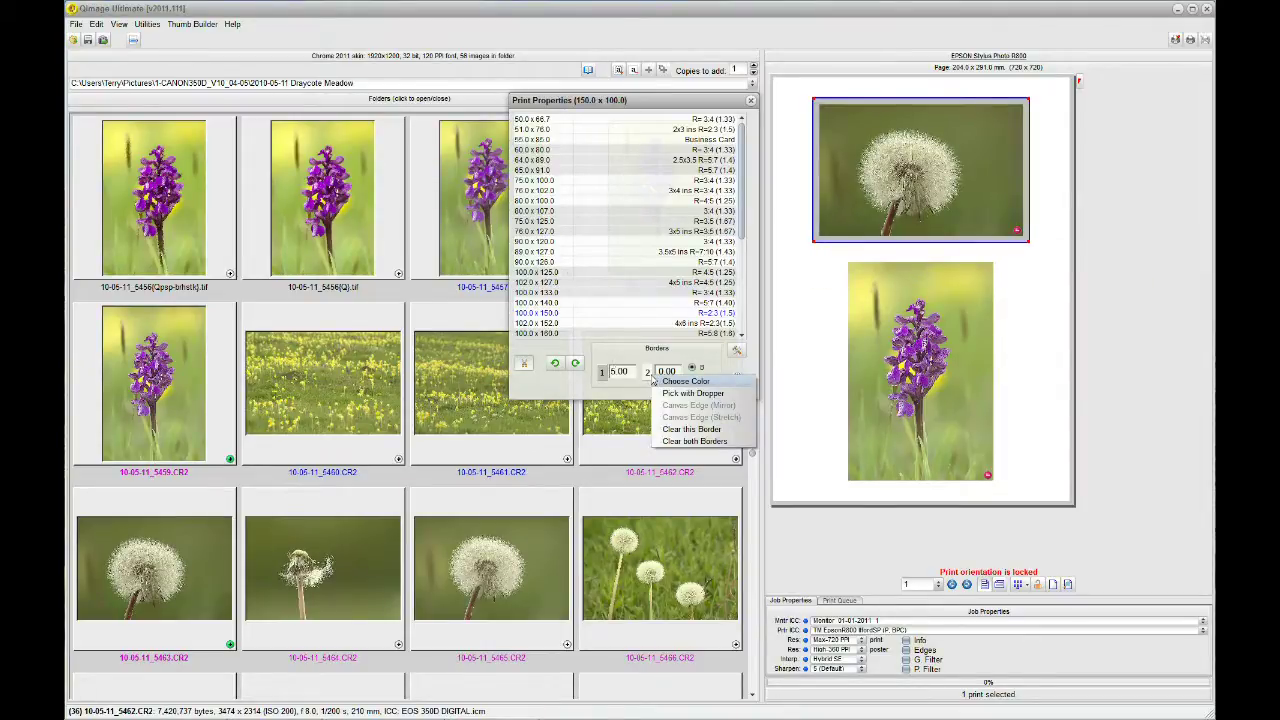
pyautogui.click(684, 382)
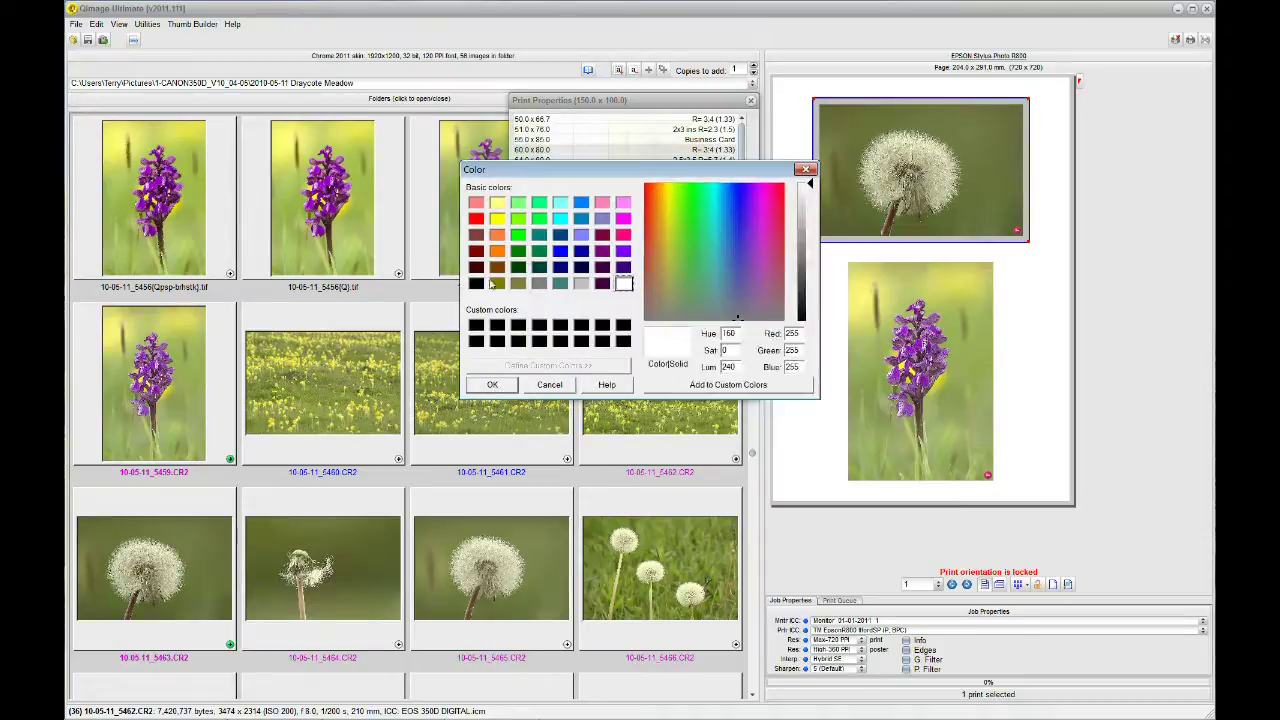
pyautogui.click(477, 284)
pyautogui.click(493, 385)
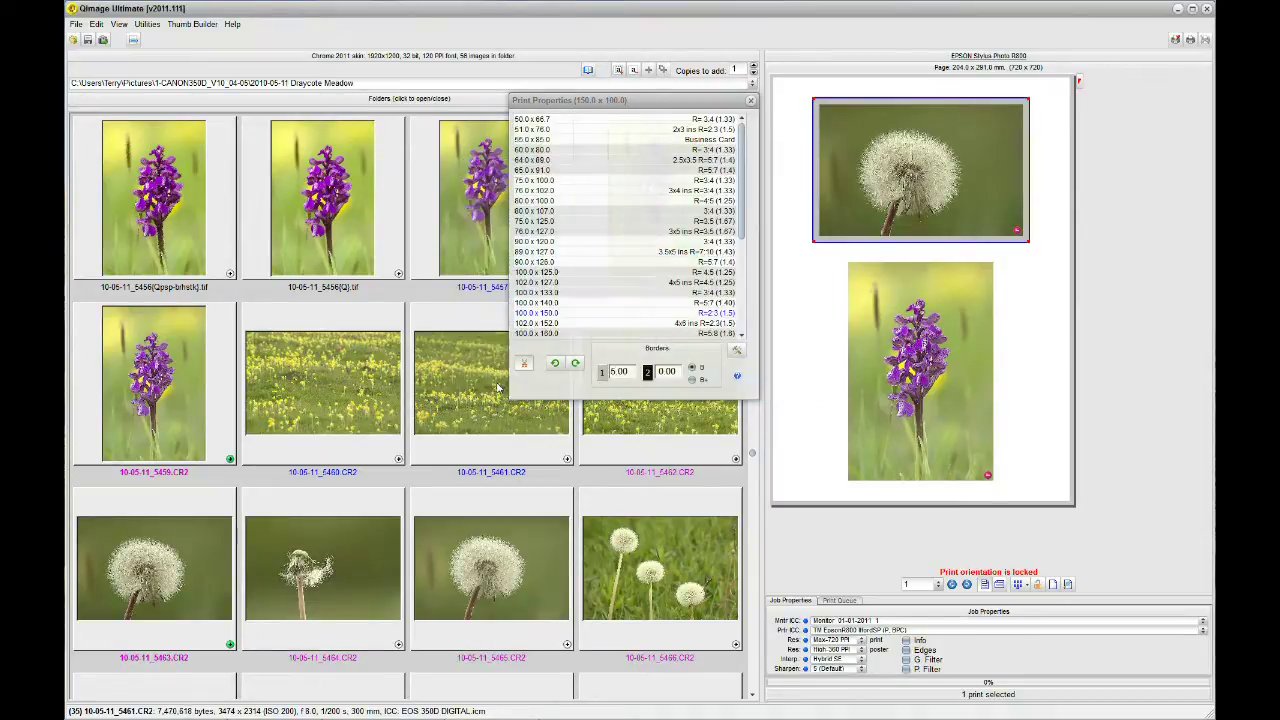
pyautogui.click(660, 372)
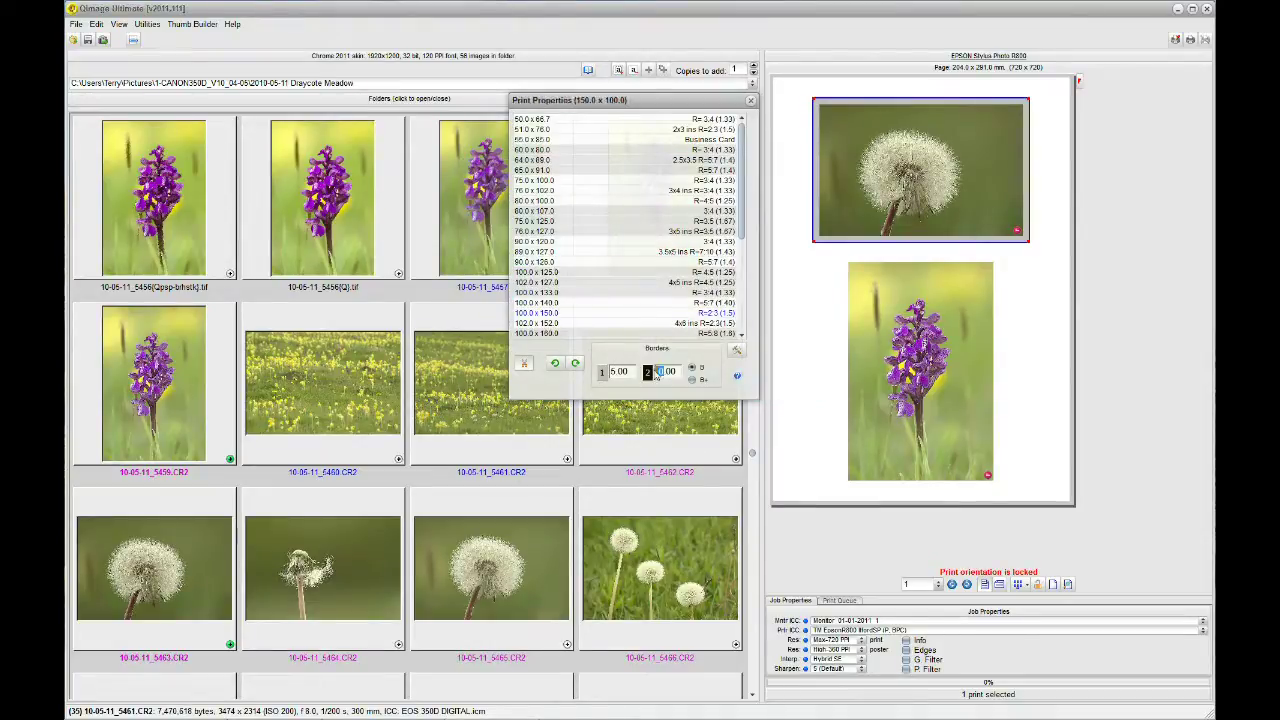
pyautogui.write('2')
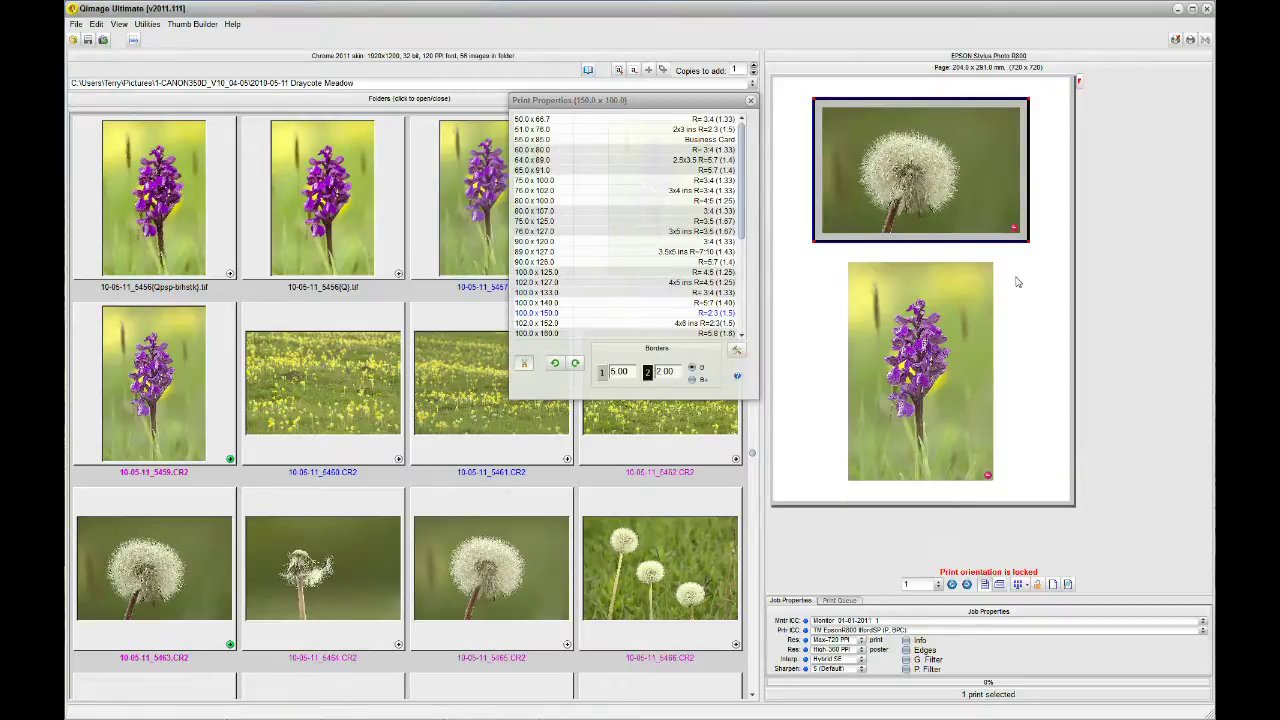
pyautogui.moveTo(977, 290)
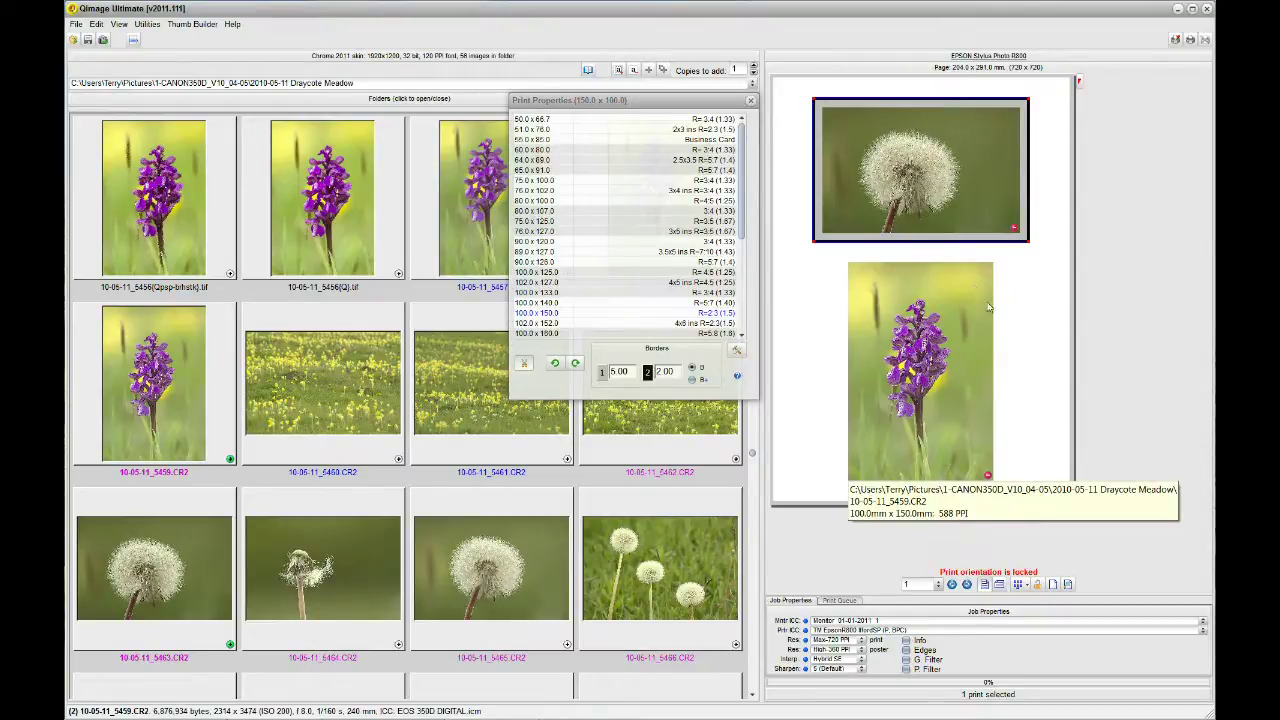
pyautogui.moveTo(968, 165)
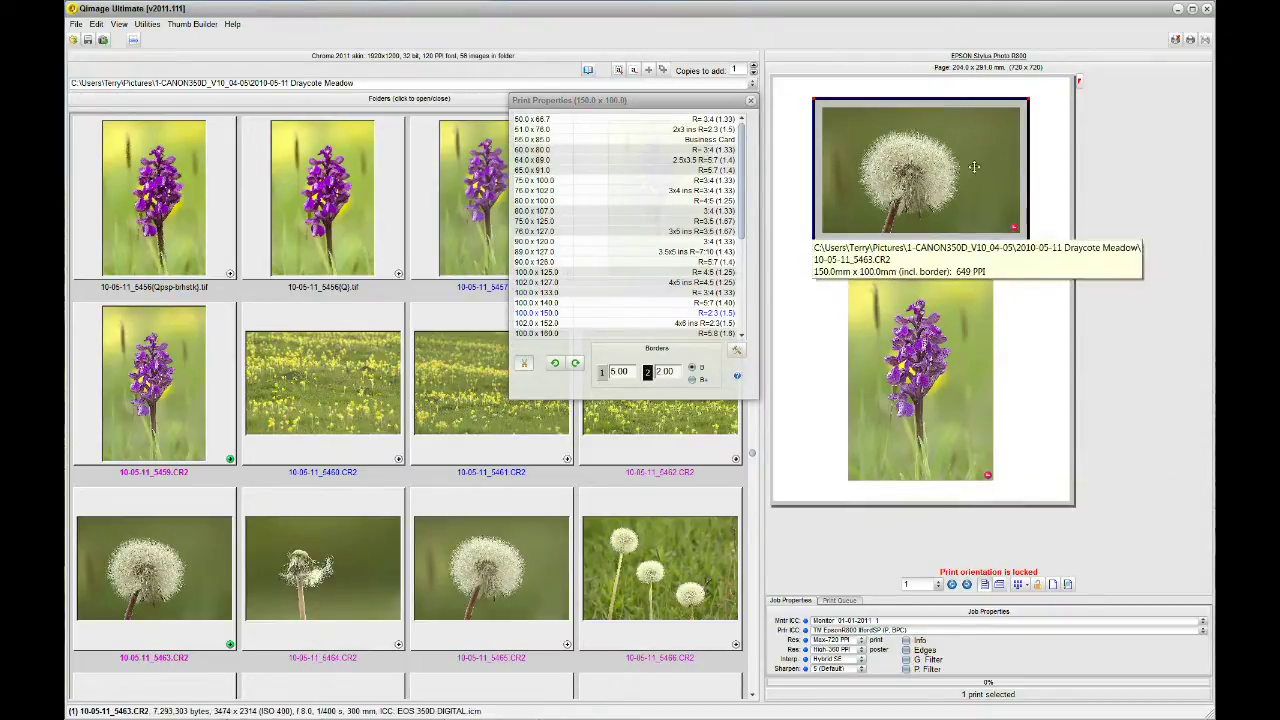
# Step: Place the dandelion's borders outside its 150 × 100 mm print size, then select the orchid print
pyautogui.click(692, 380)
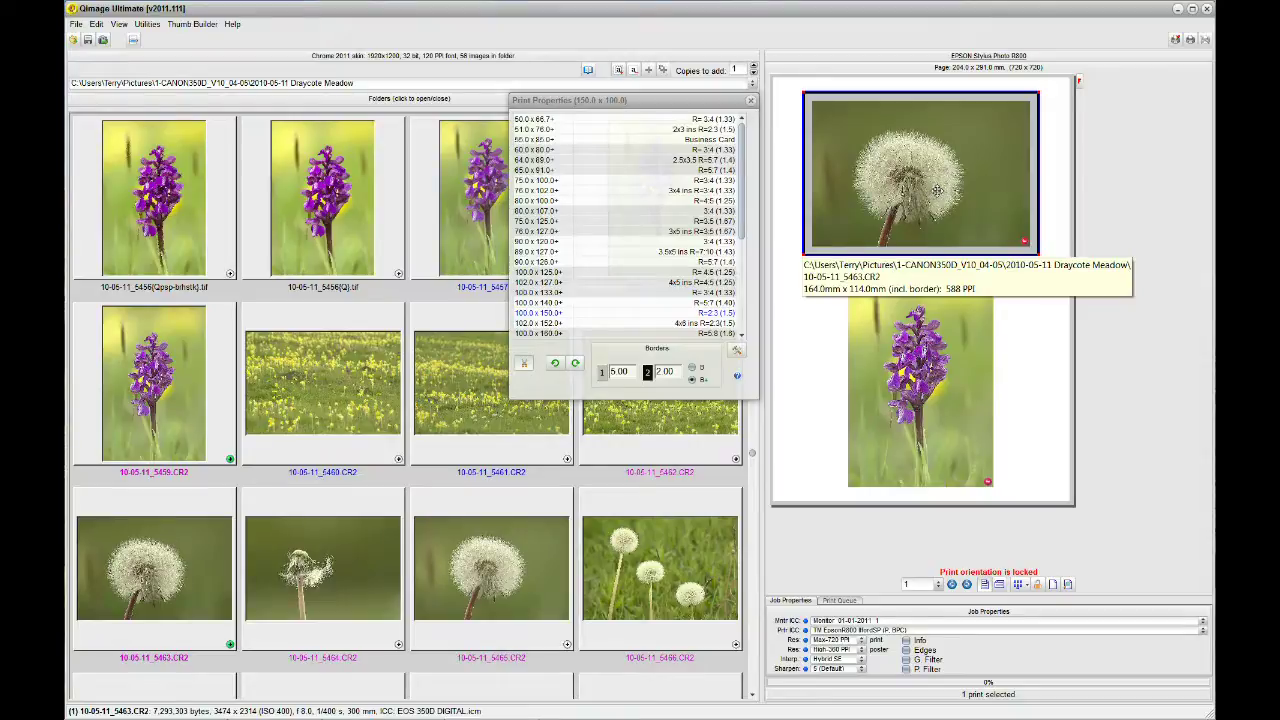
pyautogui.click(942, 408)
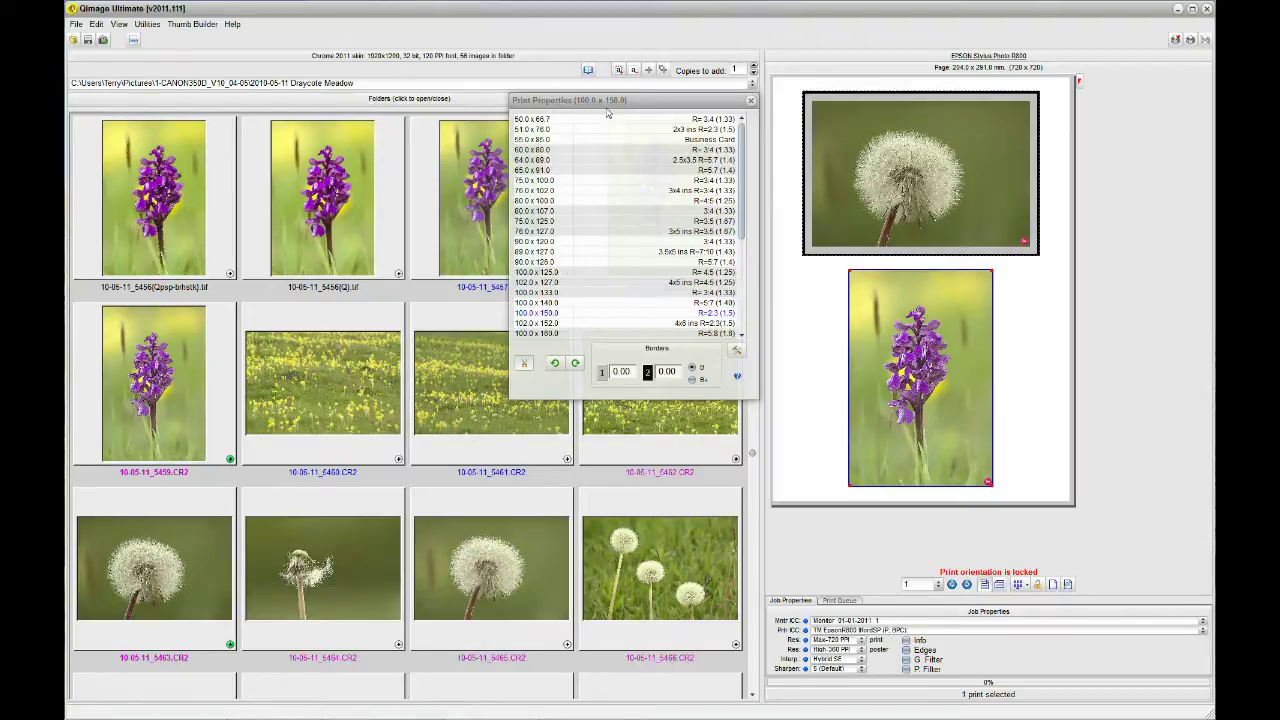
# Step: Bring up the Full Page Editor with the bordered dandelion above the orchid
pyautogui.click(1069, 586)
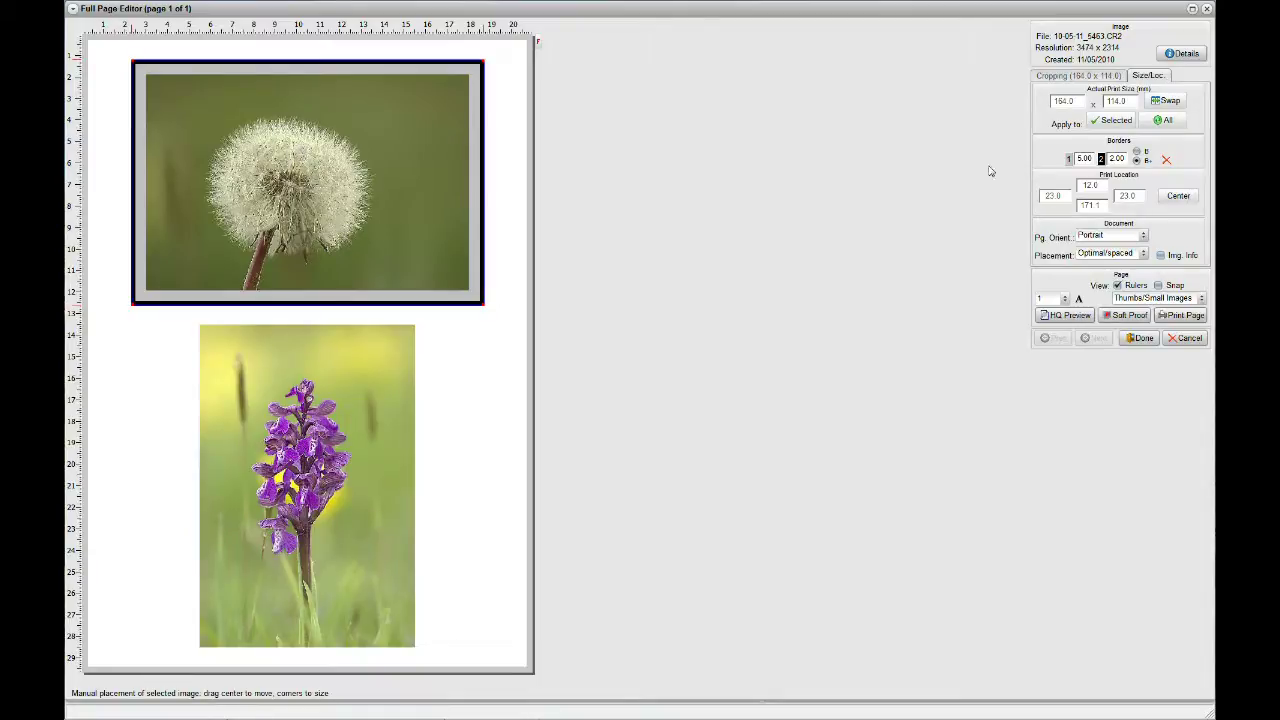
pyautogui.click(1087, 158)
# Step: Give the orchid a 2.00 mm first border in purple sampled from the flower
pyautogui.click(286, 463)
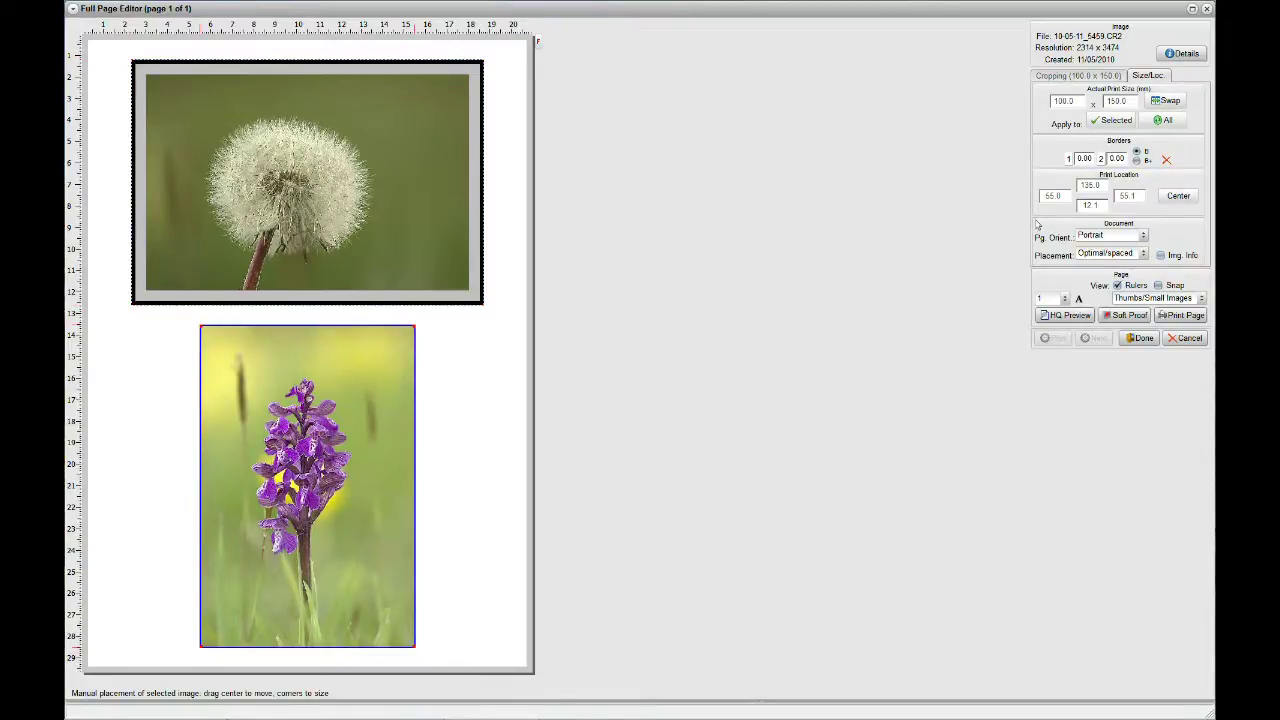
pyautogui.click(1070, 162)
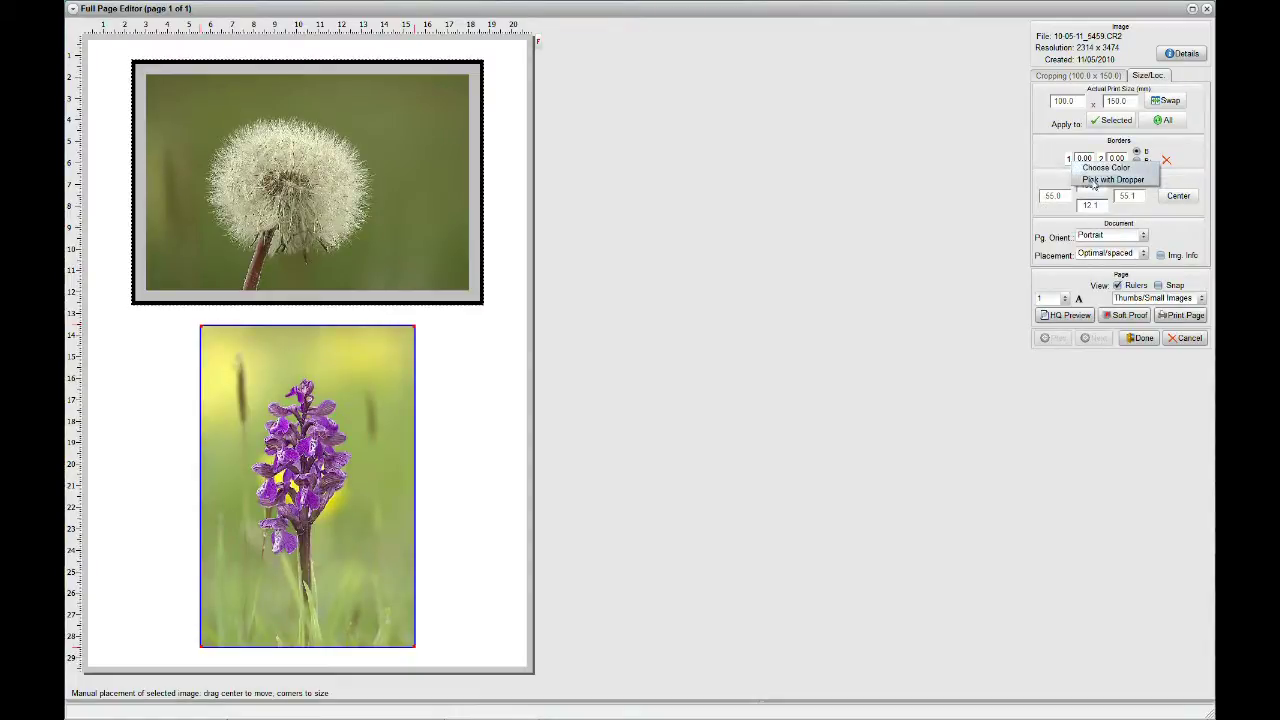
pyautogui.click(1094, 180)
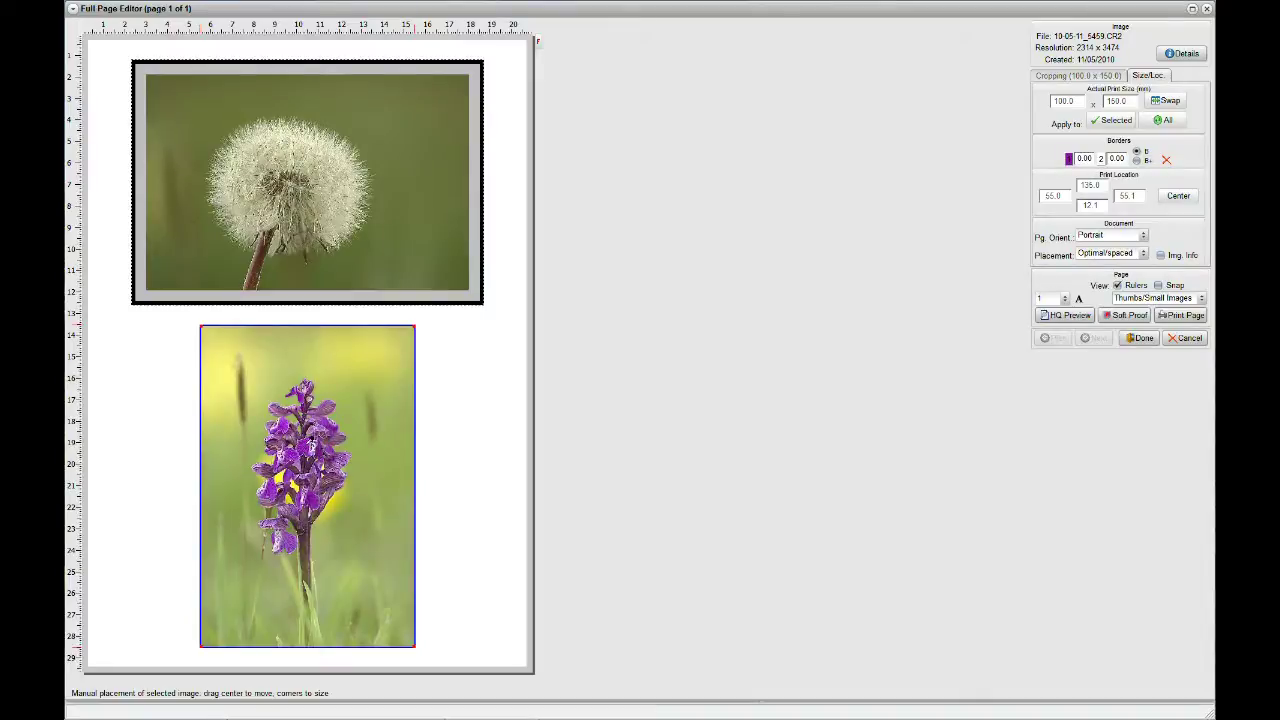
pyautogui.click(307, 441)
pyautogui.write('2')
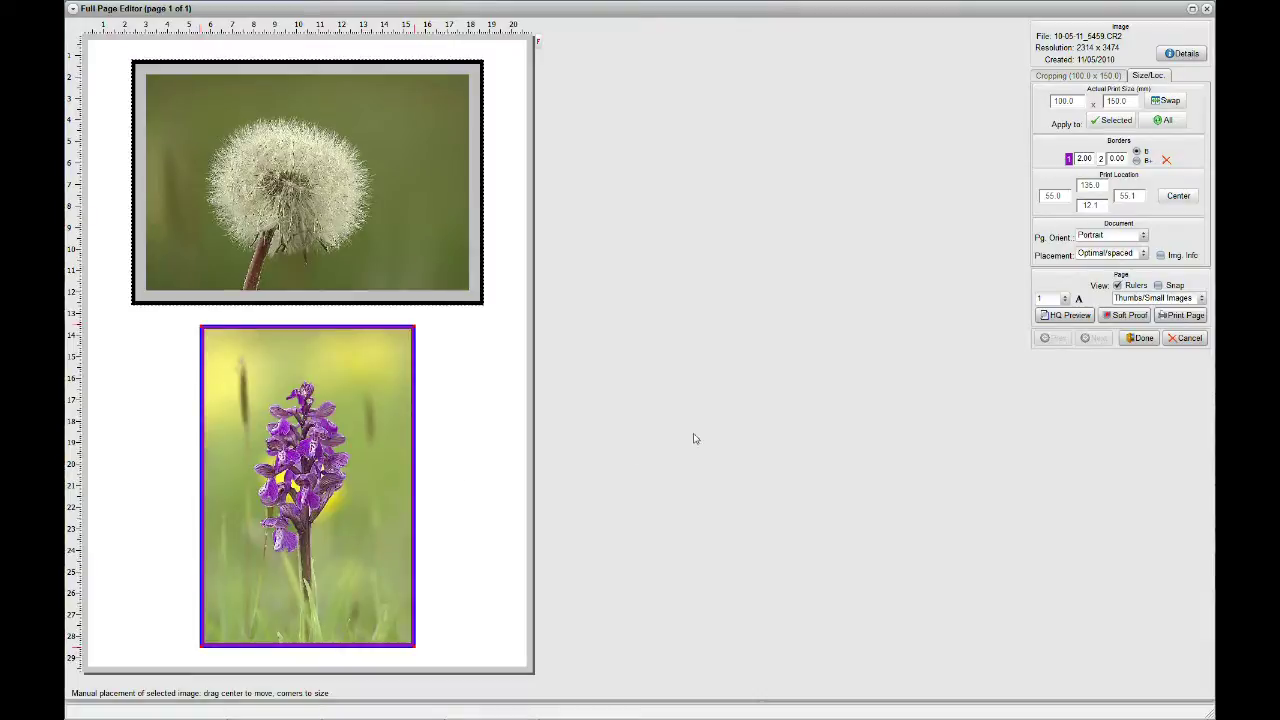
# Step: Add a 5.00 mm green second border sampled from the background, placed outside the orchid's print size
pyautogui.click(1101, 159)
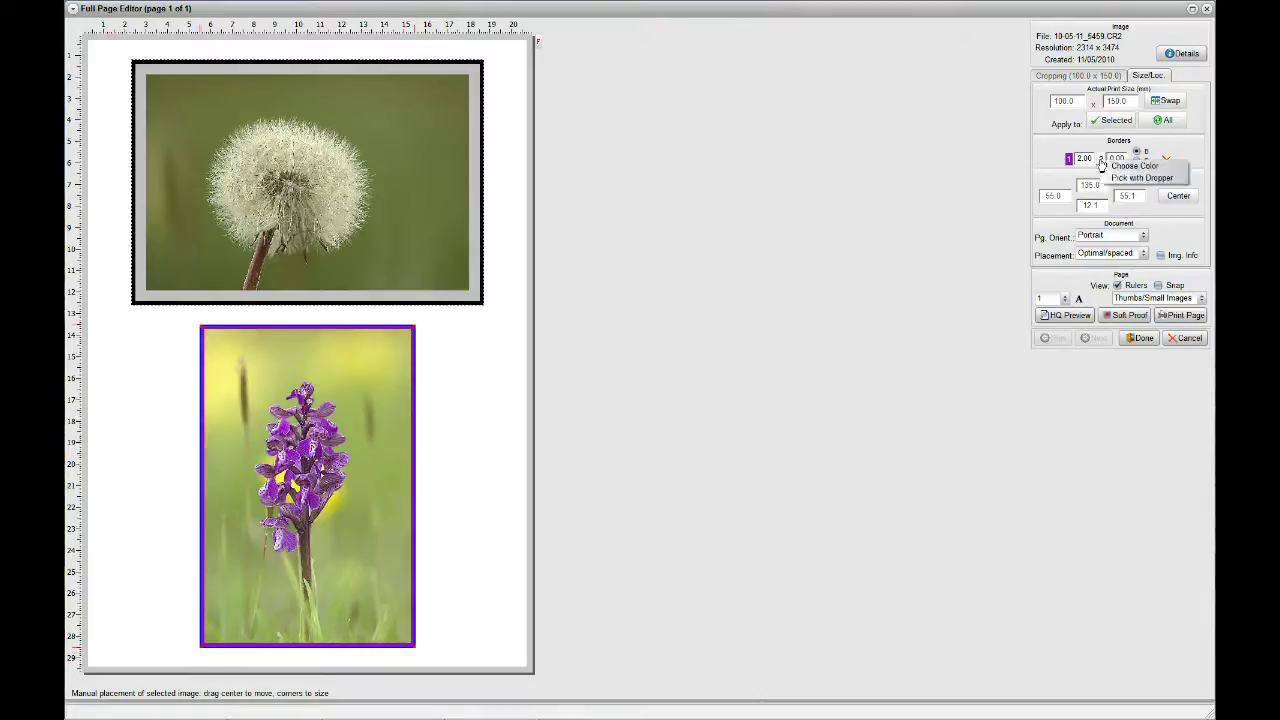
pyautogui.click(1113, 179)
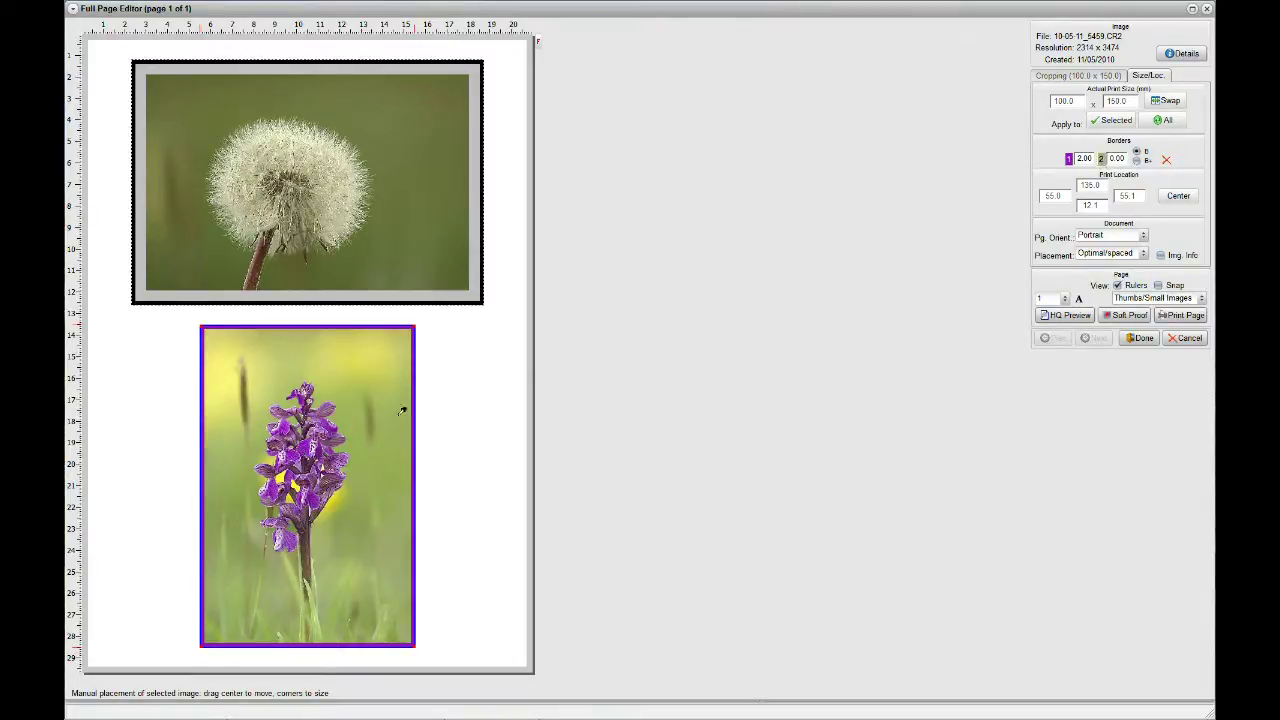
pyautogui.click(391, 456)
pyautogui.write('5')
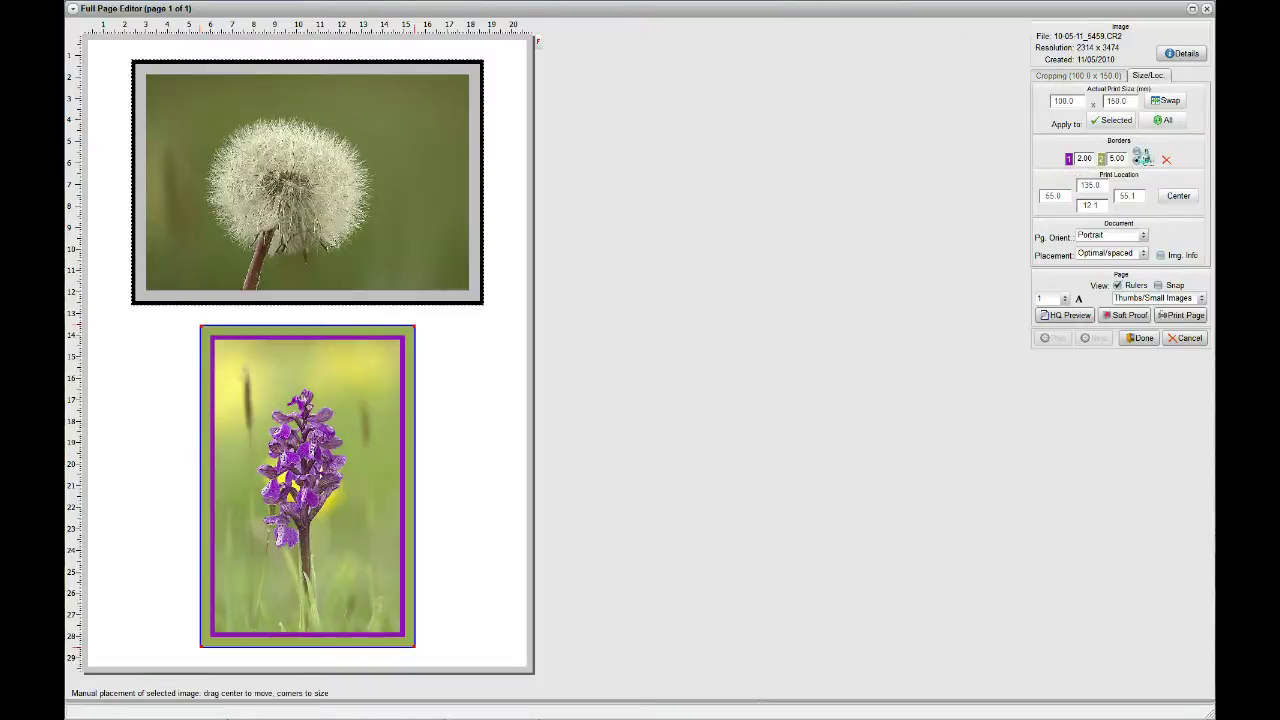
pyautogui.click(1137, 159)
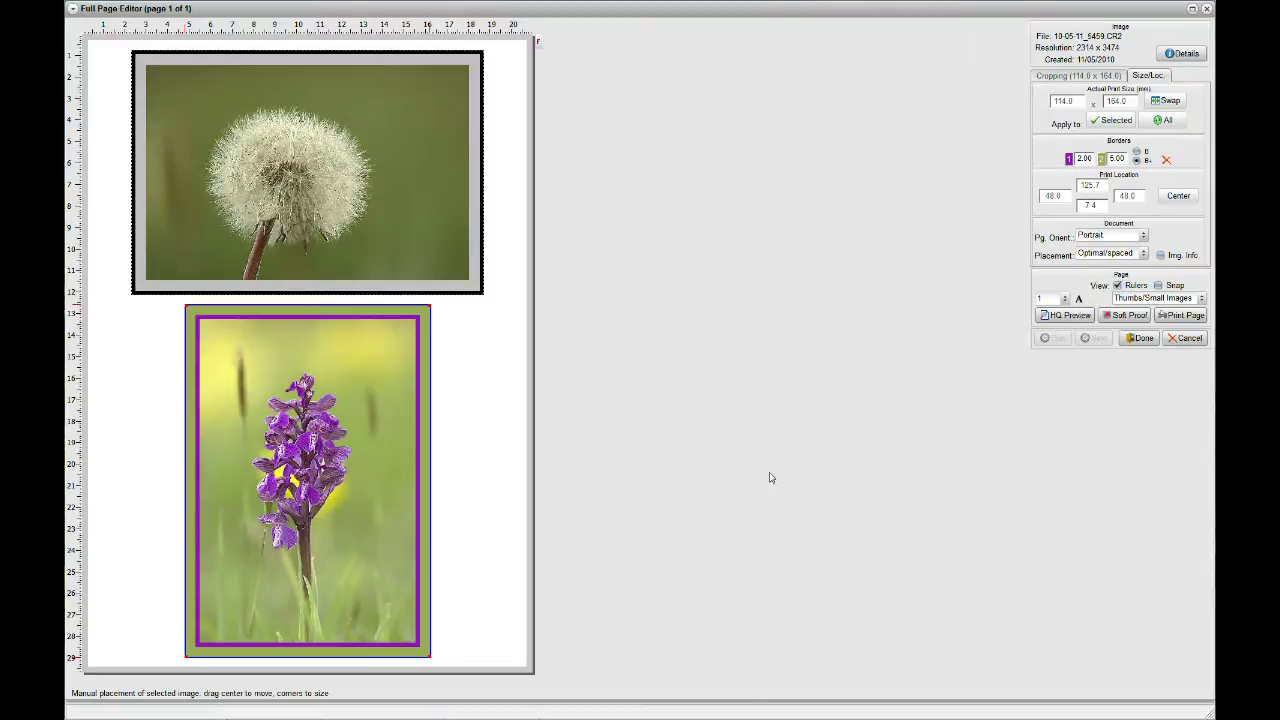
# Step: Leave page editing, clear both prints from the queue, and scroll thumbnails to the folder's end
pyautogui.click(1142, 338)
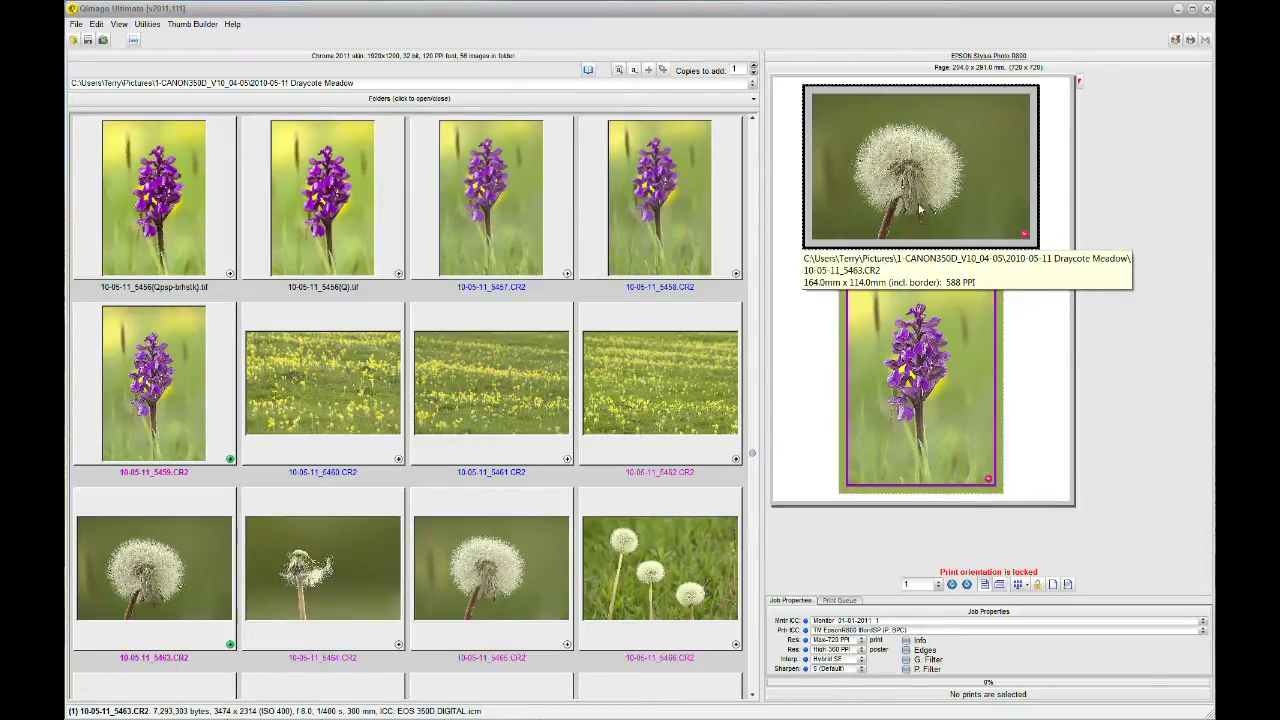
pyautogui.rightClick(920, 208)
pyautogui.click(936, 222)
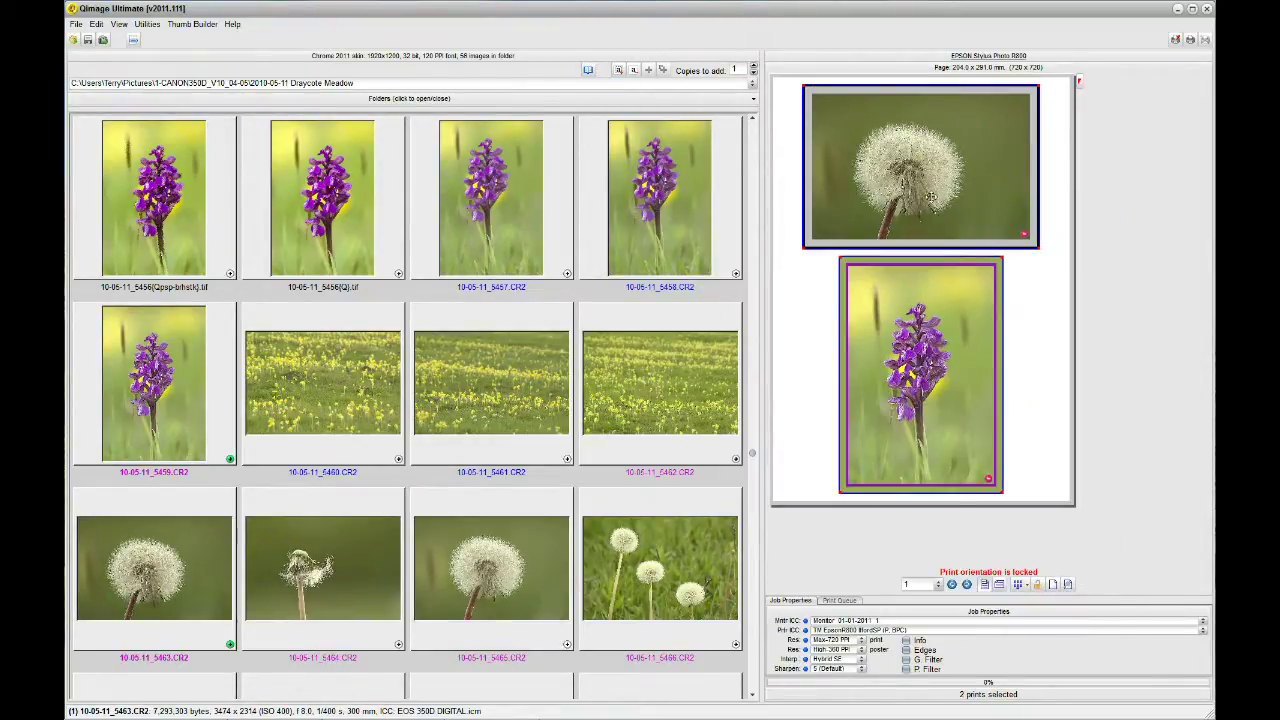
pyautogui.rightClick(930, 196)
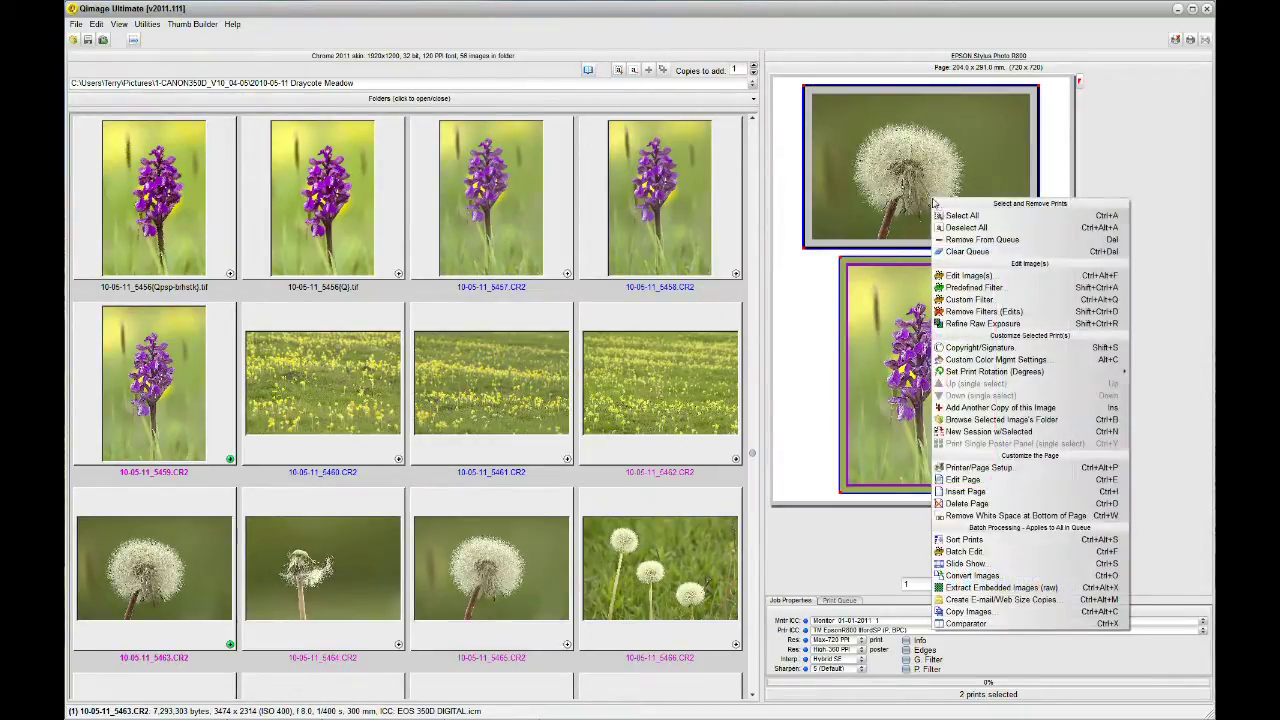
pyautogui.click(968, 251)
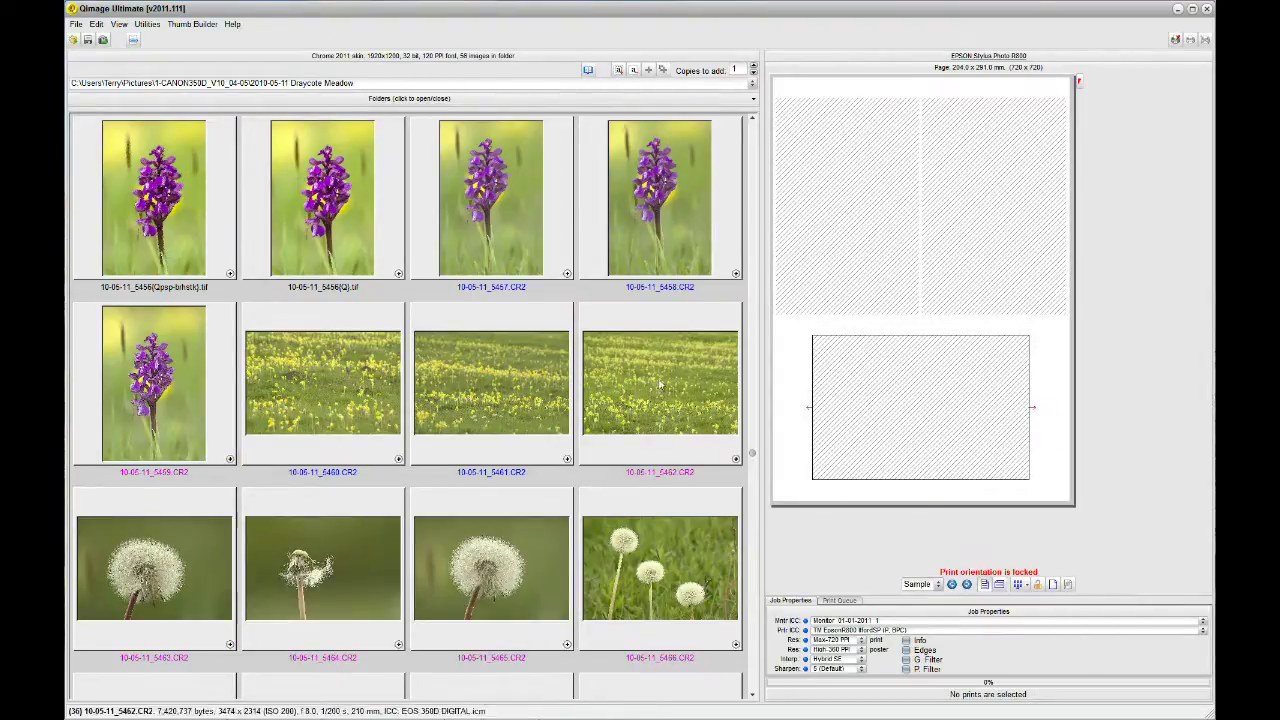
pyautogui.moveTo(752, 456); pyautogui.dragTo(752, 566)
pyautogui.scroll(-2, 611, 538)
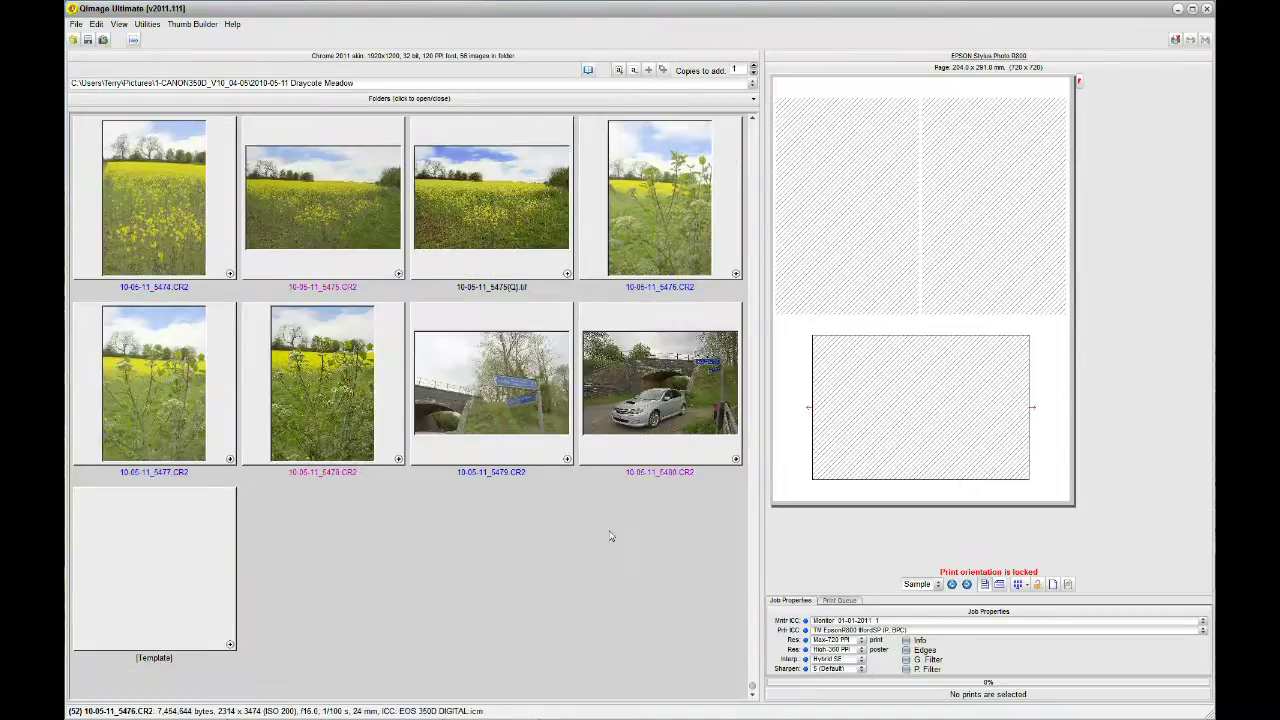
# Step: Put car photo 5480 on the page, clear both its borders, and switch to landscape
pyautogui.click(739, 456)
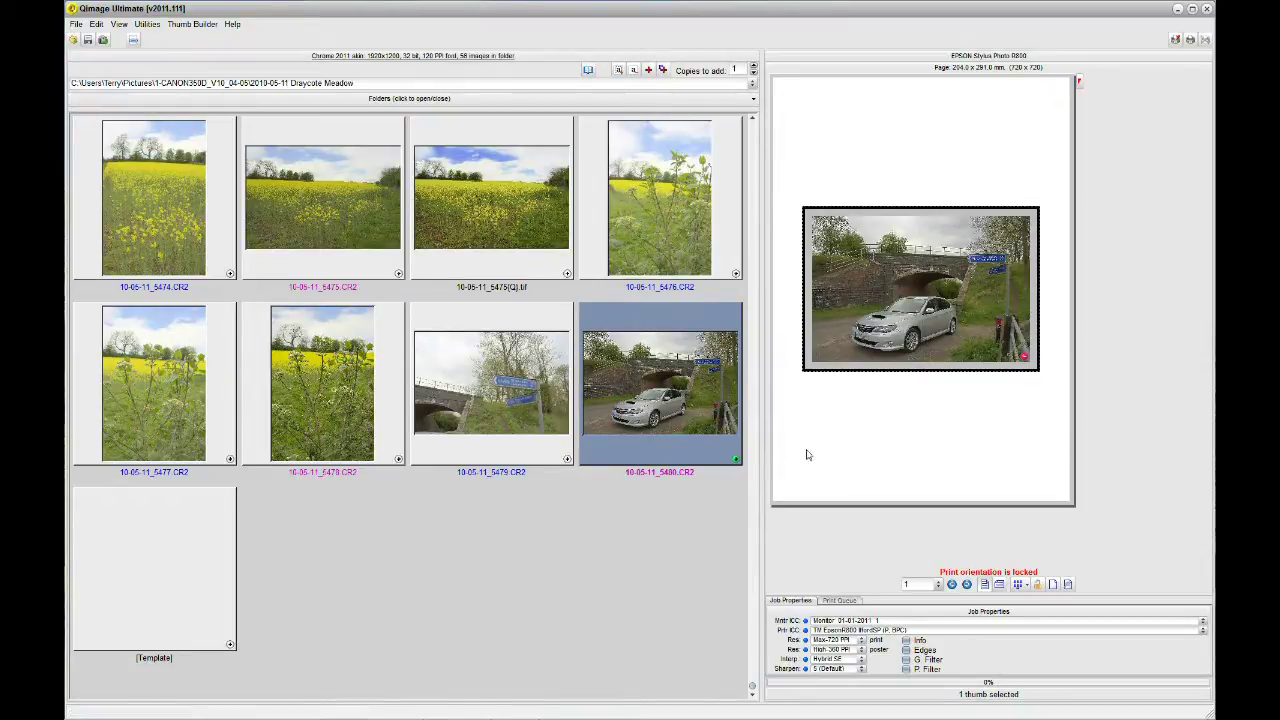
pyautogui.click(880, 362)
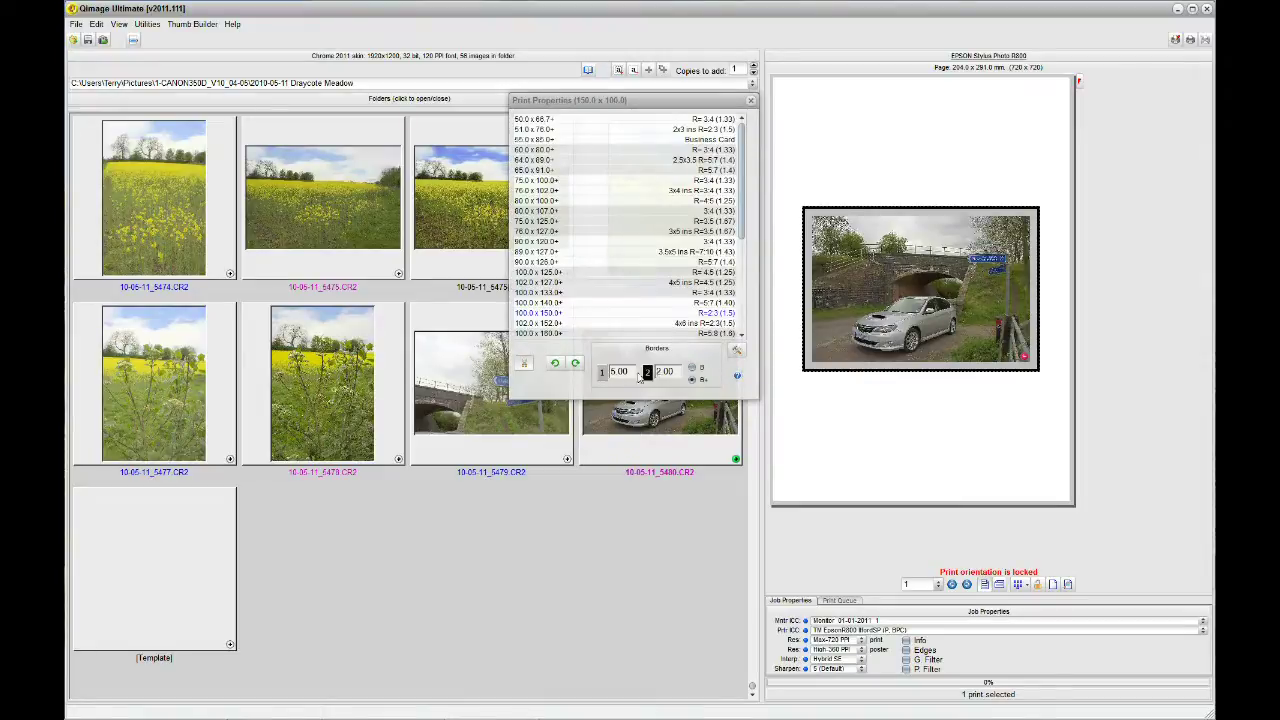
pyautogui.click(603, 375)
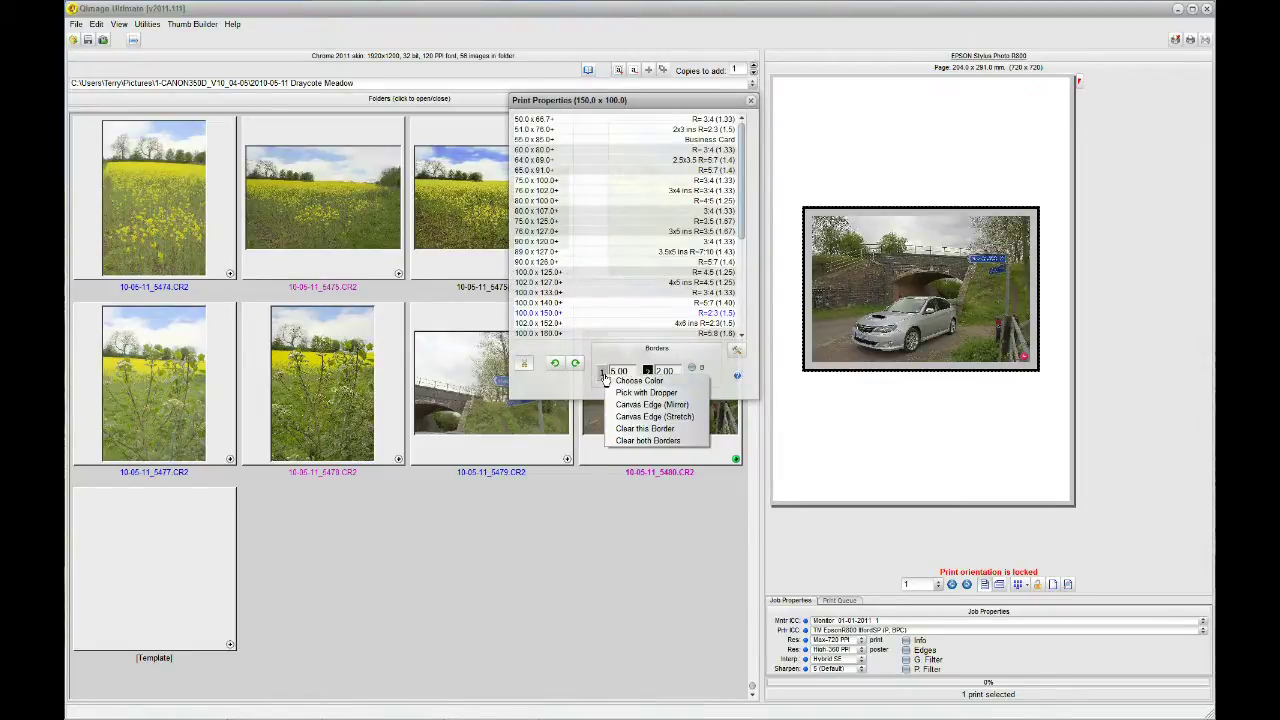
pyautogui.click(631, 441)
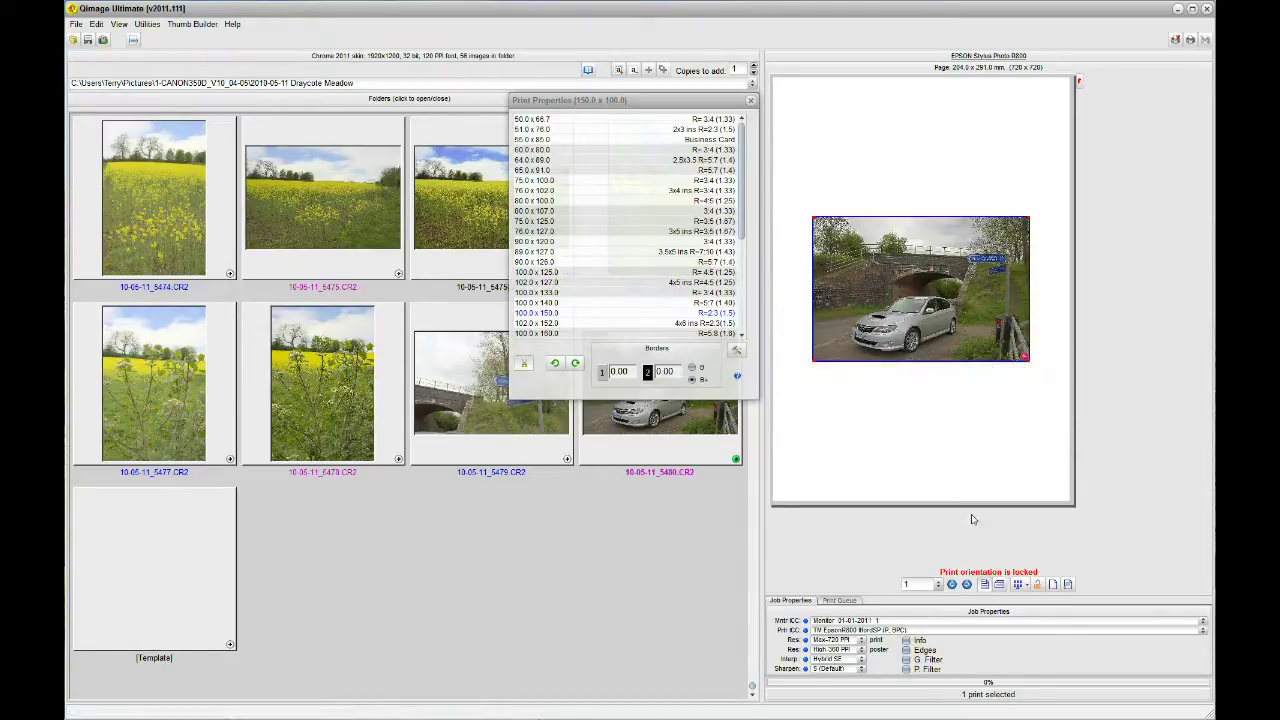
pyautogui.click(1000, 585)
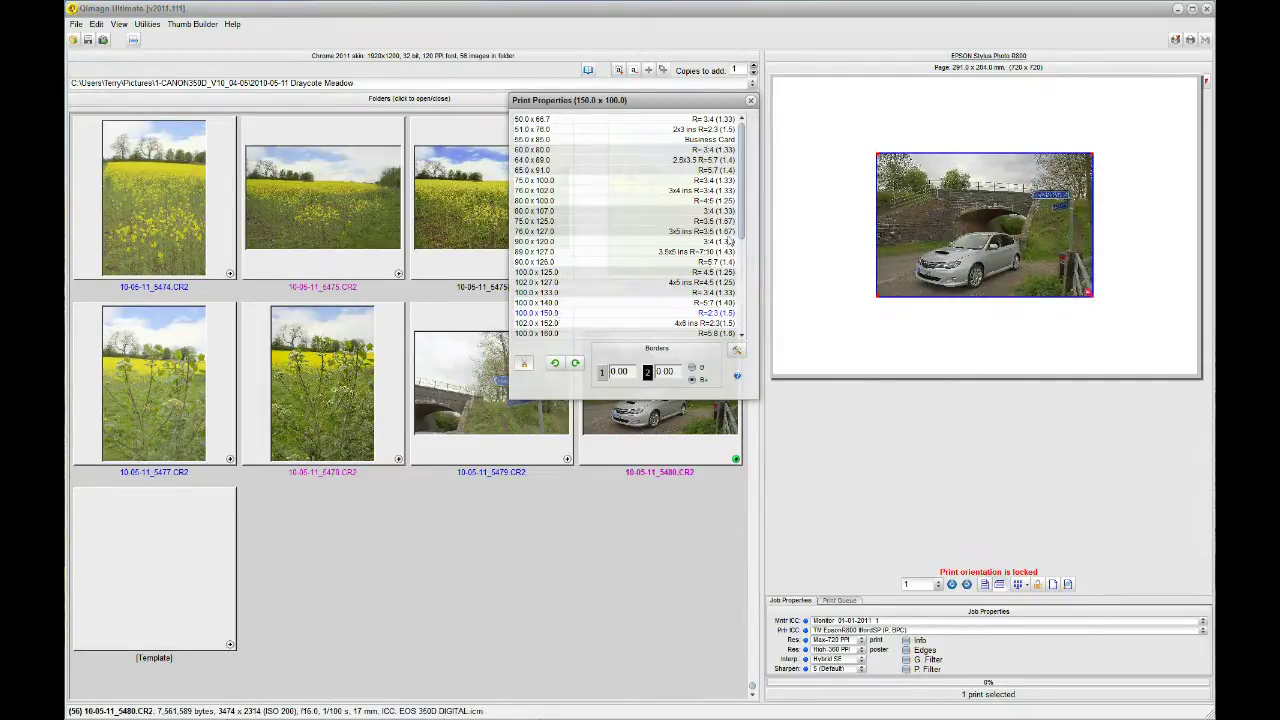
# Step: Size the car print to 200.0 × 150.0 mm and make its first border a stretched canvas edge
pyautogui.moveTo(744, 236); pyautogui.dragTo(741, 302)
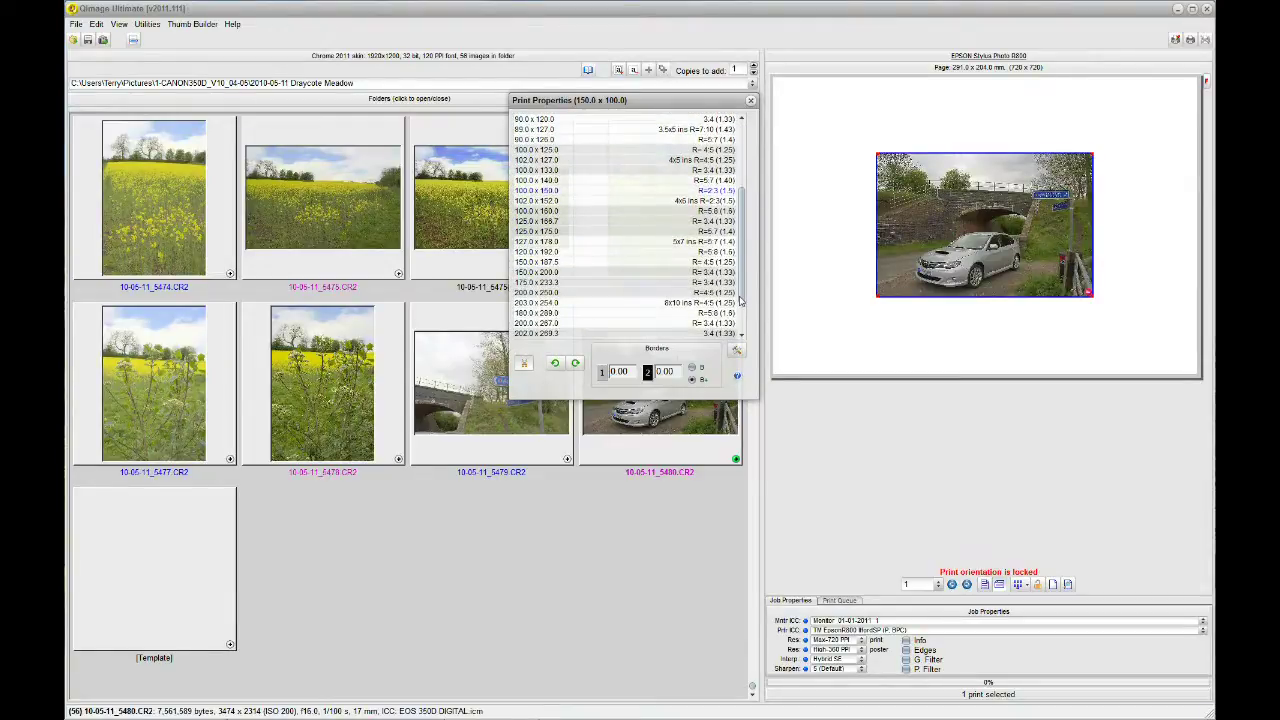
pyautogui.click(548, 272)
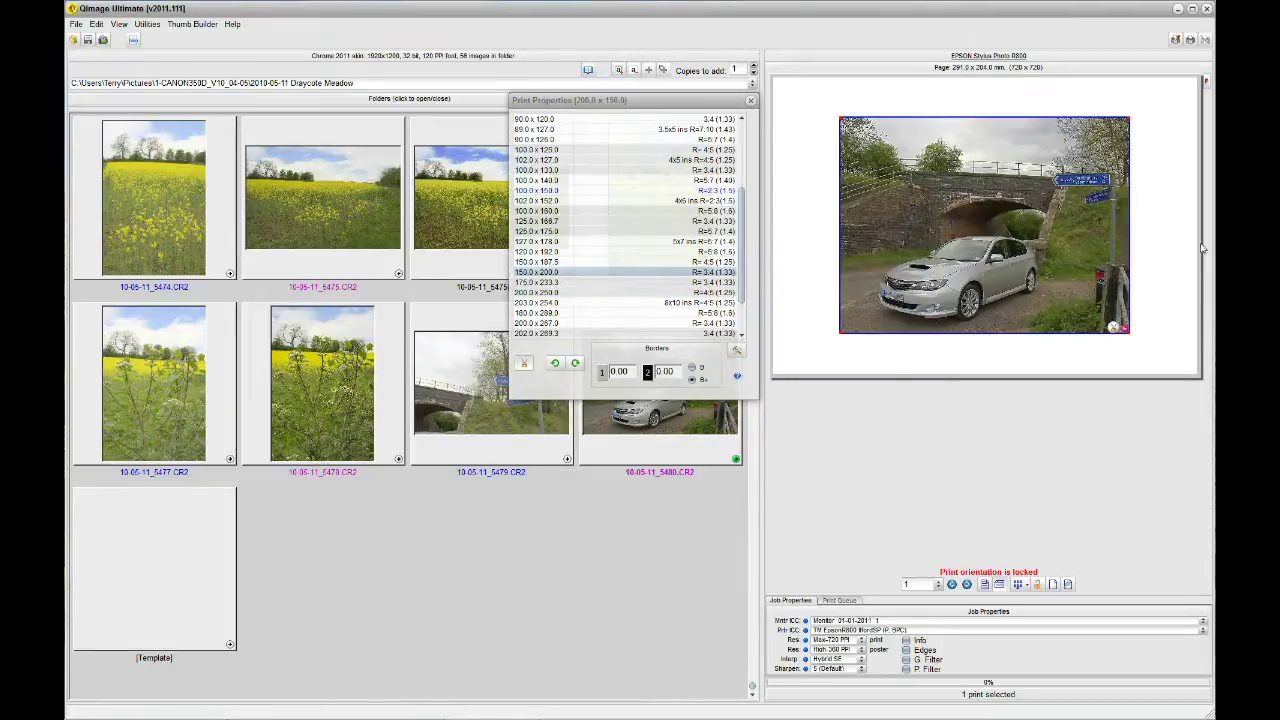
pyautogui.moveTo(1104, 300)
pyautogui.click(603, 375)
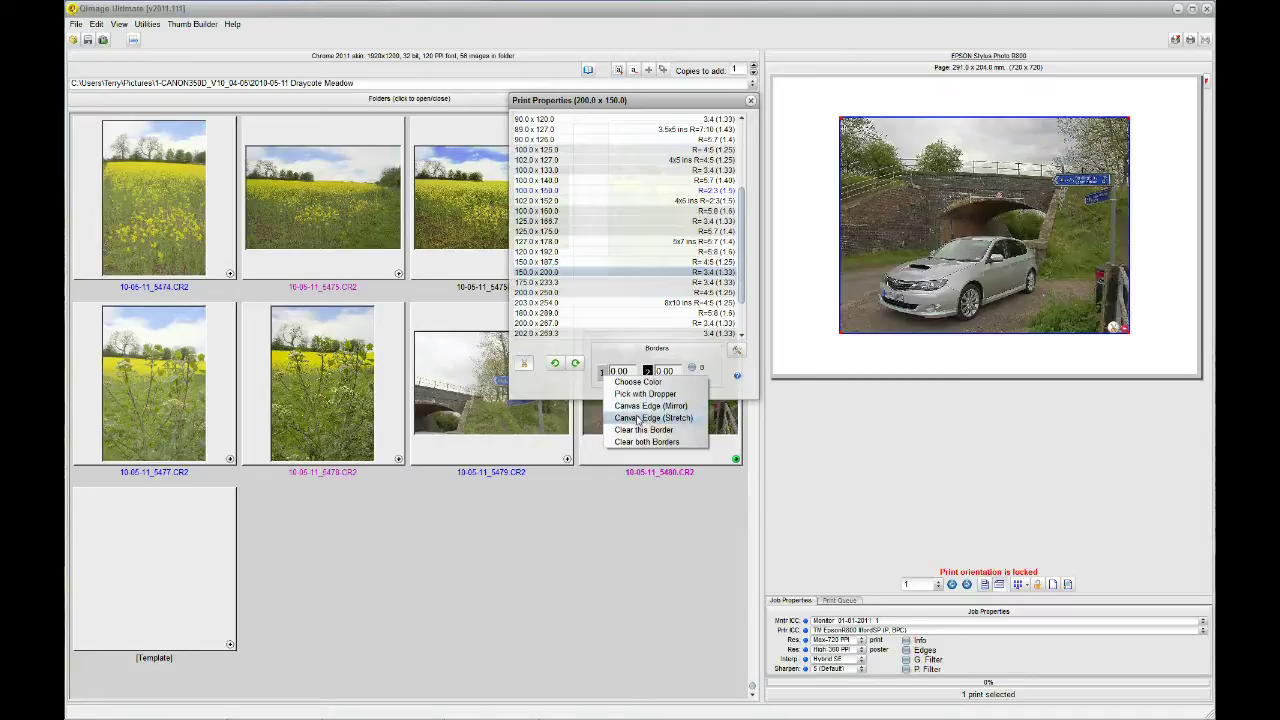
pyautogui.click(638, 418)
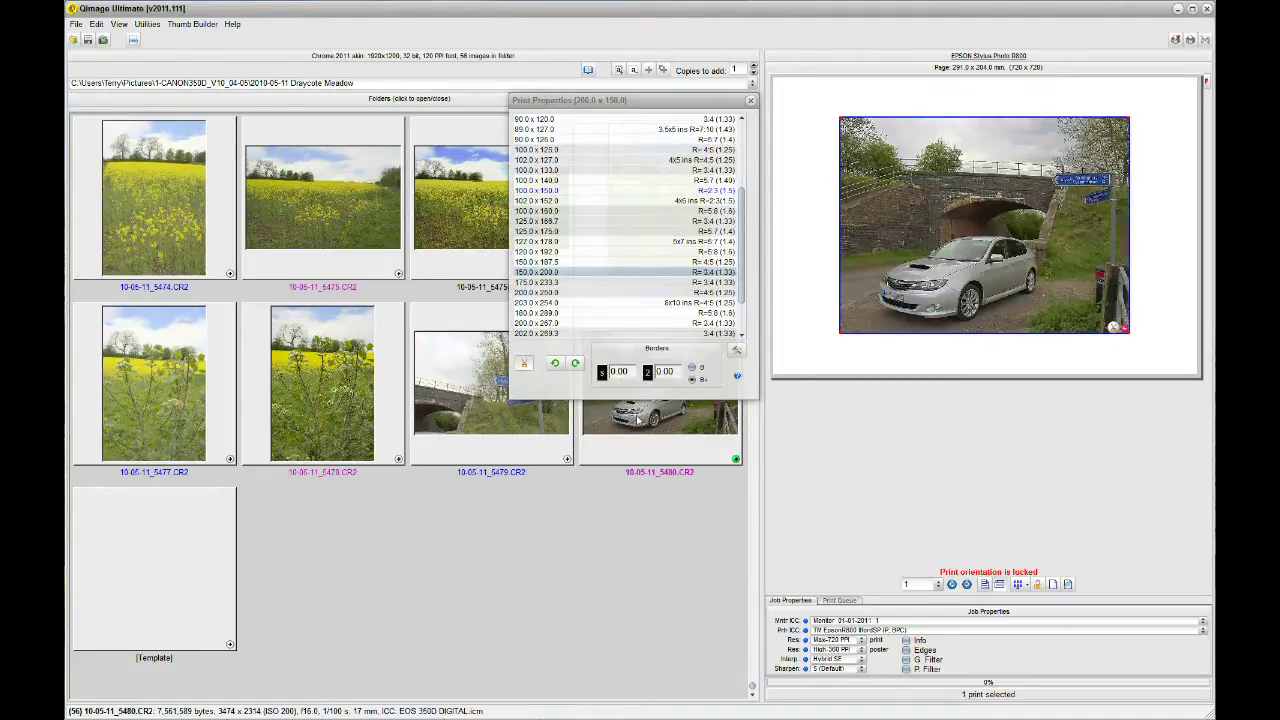
# Step: Set the first border to 20 mm, filled with a stretched canvas edge
pyautogui.click(613, 372)
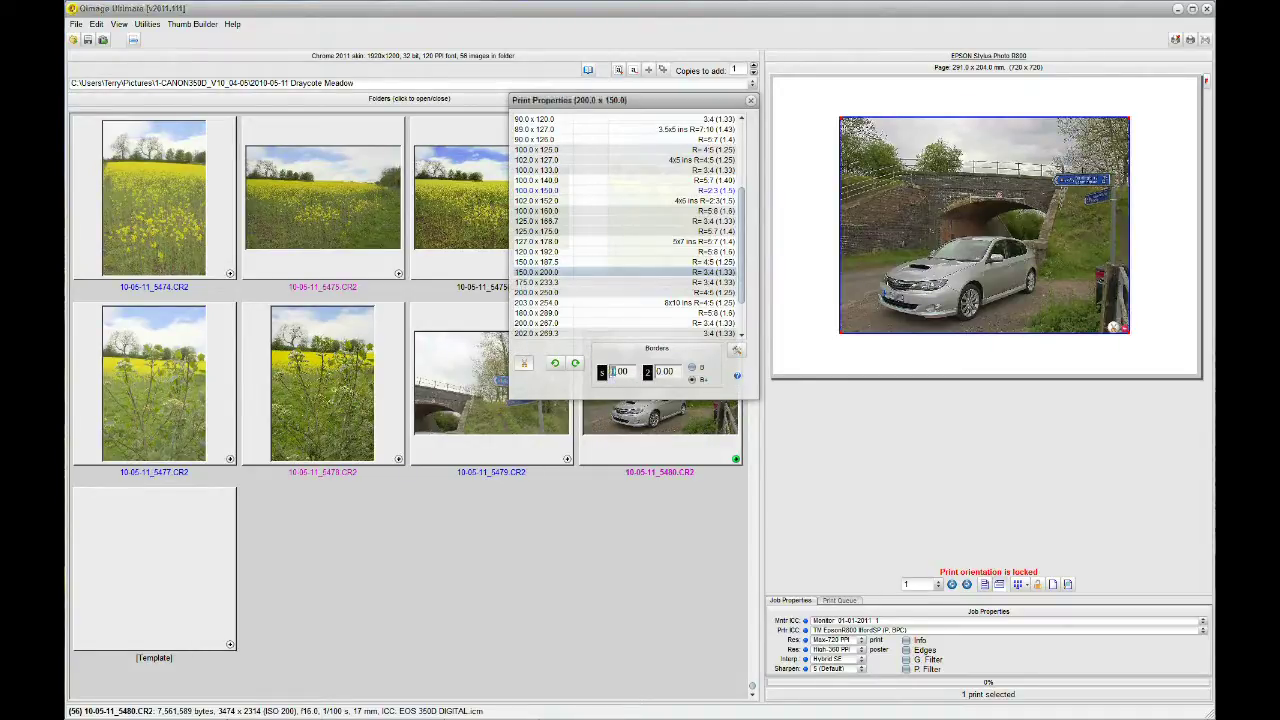
pyautogui.write('20')
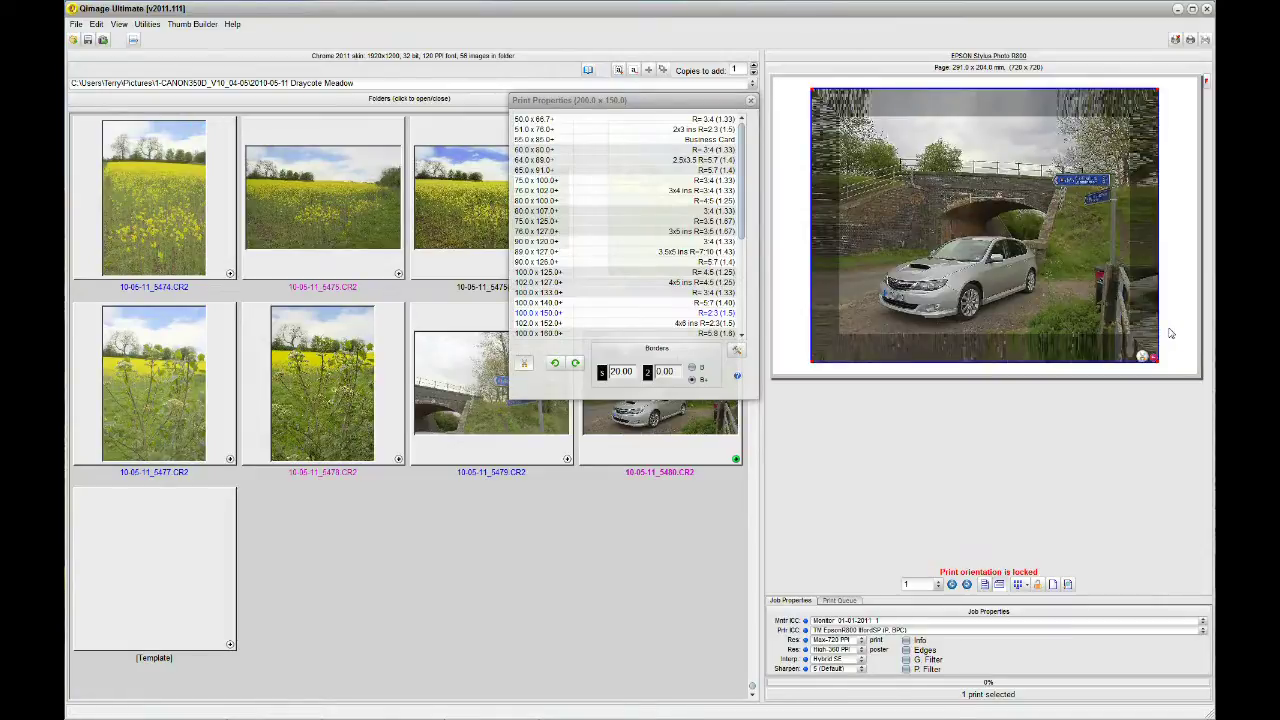
pyautogui.click(601, 376)
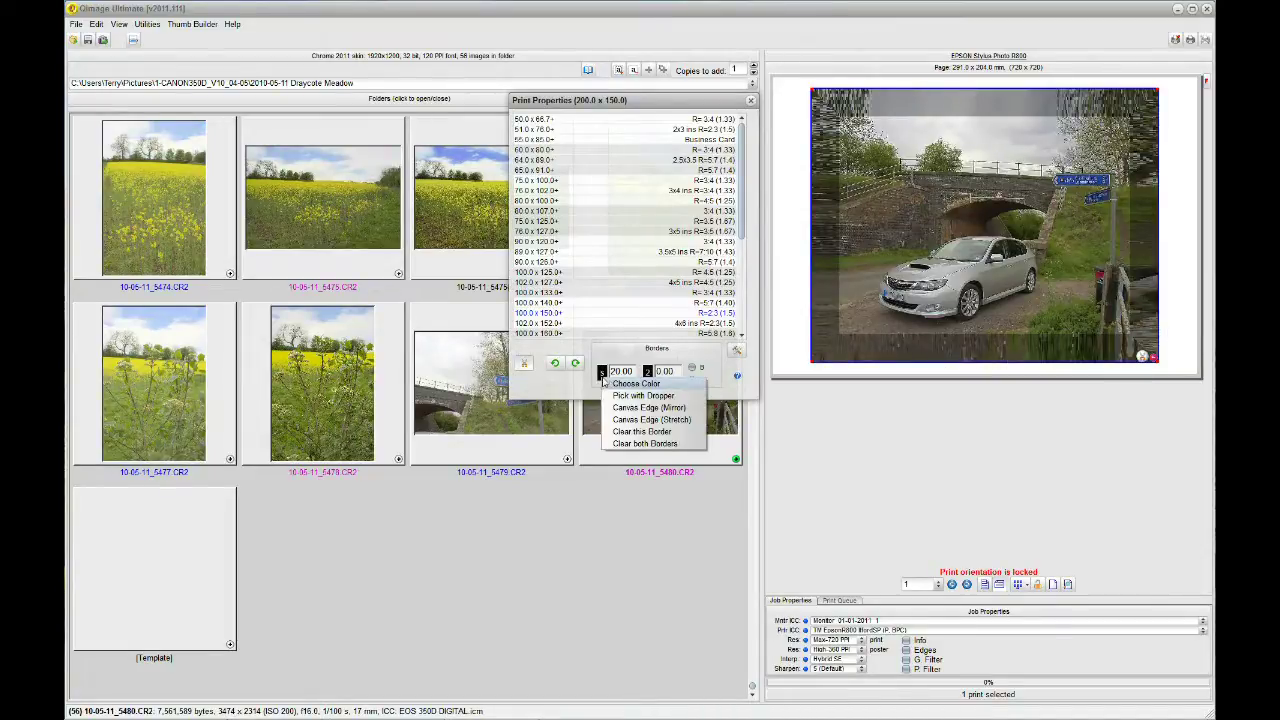
# Step: Change the first border from Canvas Edge (Stretch) to Canvas Edge (Mirror)
pyautogui.click(644, 409)
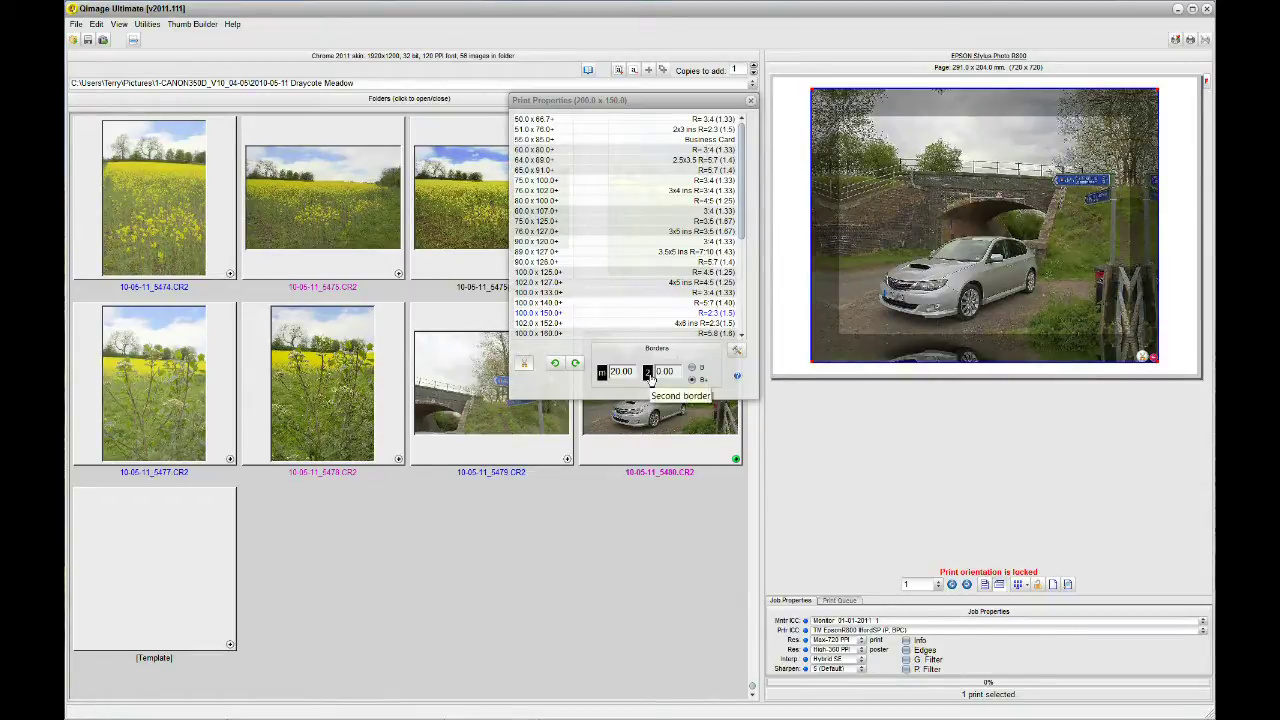
pyautogui.click(648, 373)
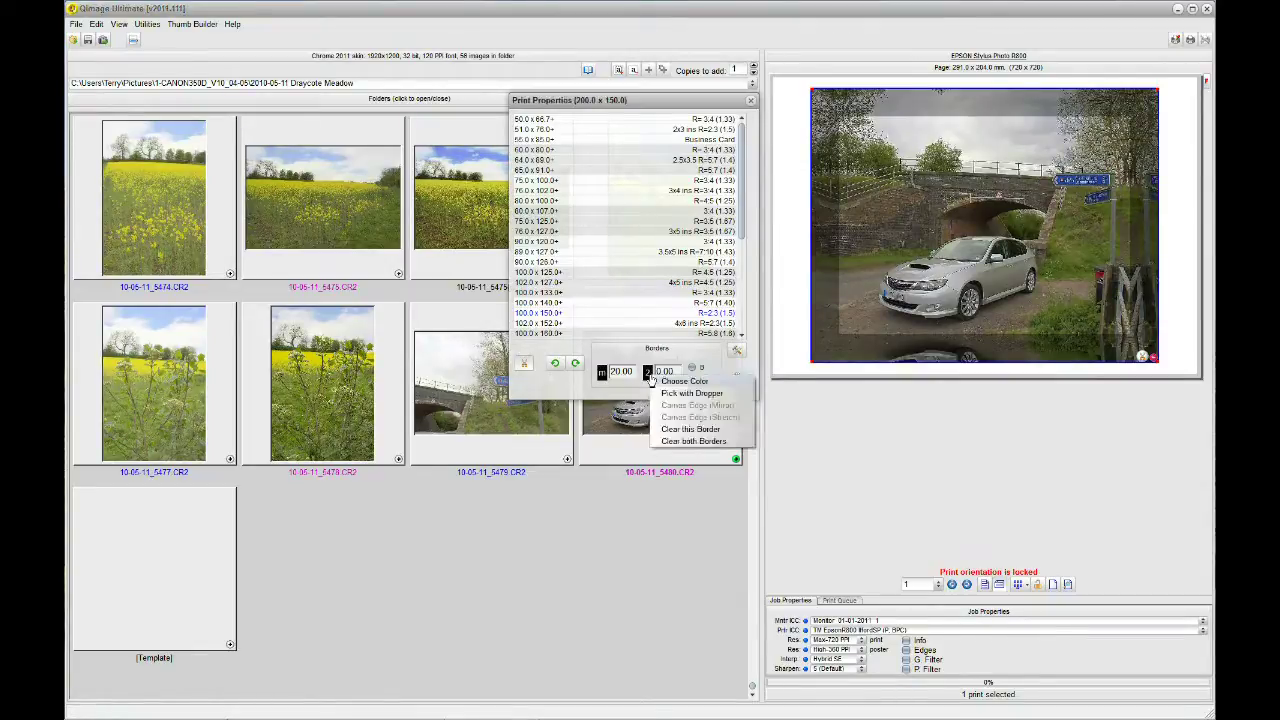
# Step: Colour the second border light grey
pyautogui.click(687, 383)
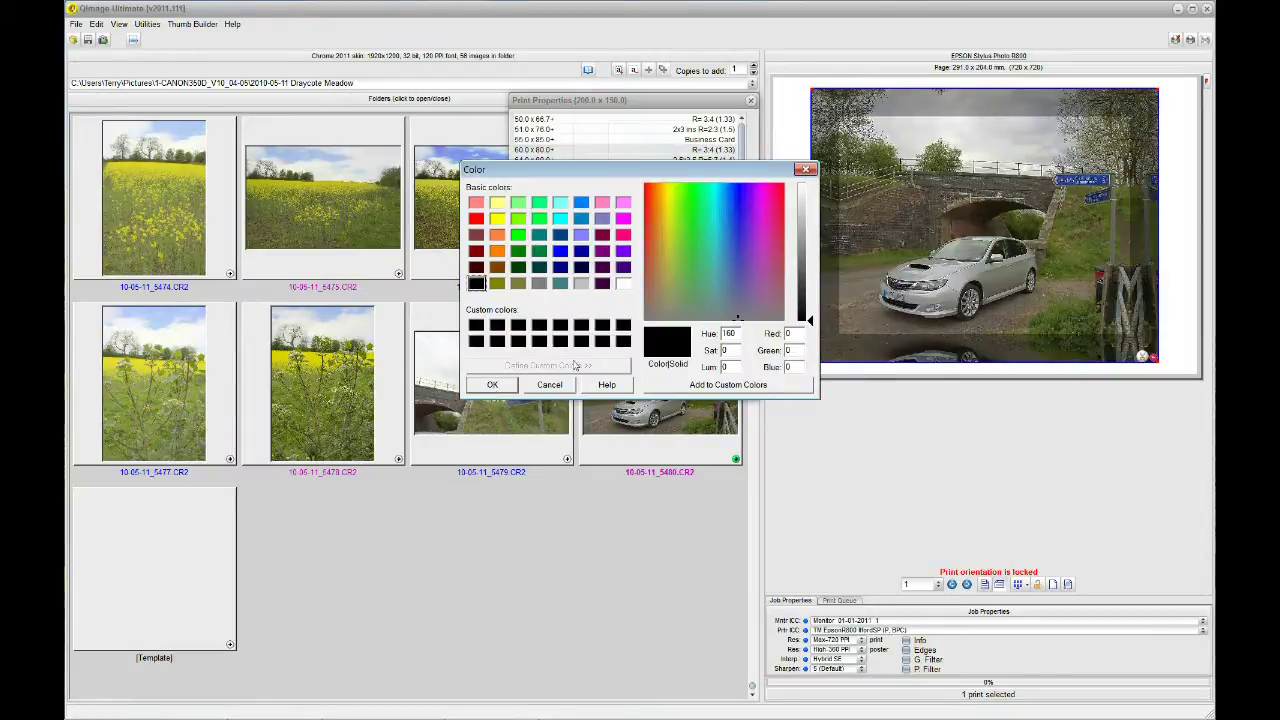
pyautogui.click(584, 285)
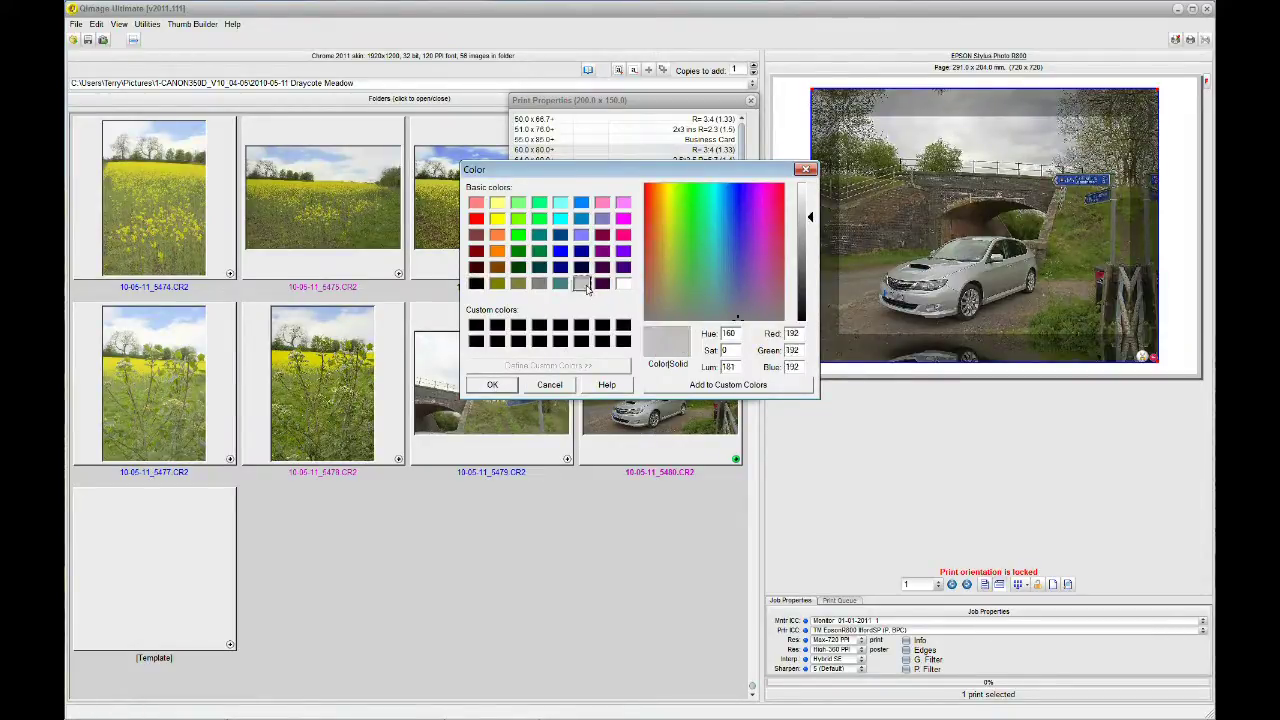
pyautogui.click(512, 385)
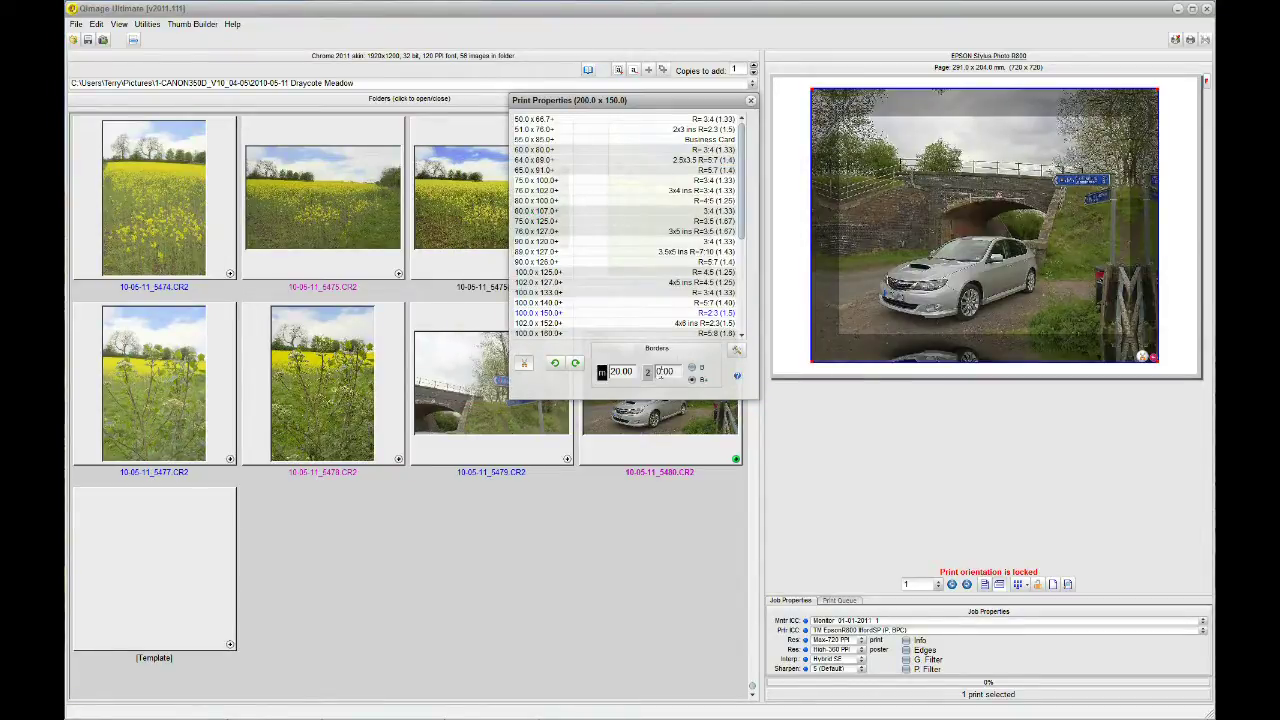
# Step: Set the second border width to 10 mm and the first border to 15 mm
pyautogui.moveTo(661, 372); pyautogui.dragTo(652, 380)
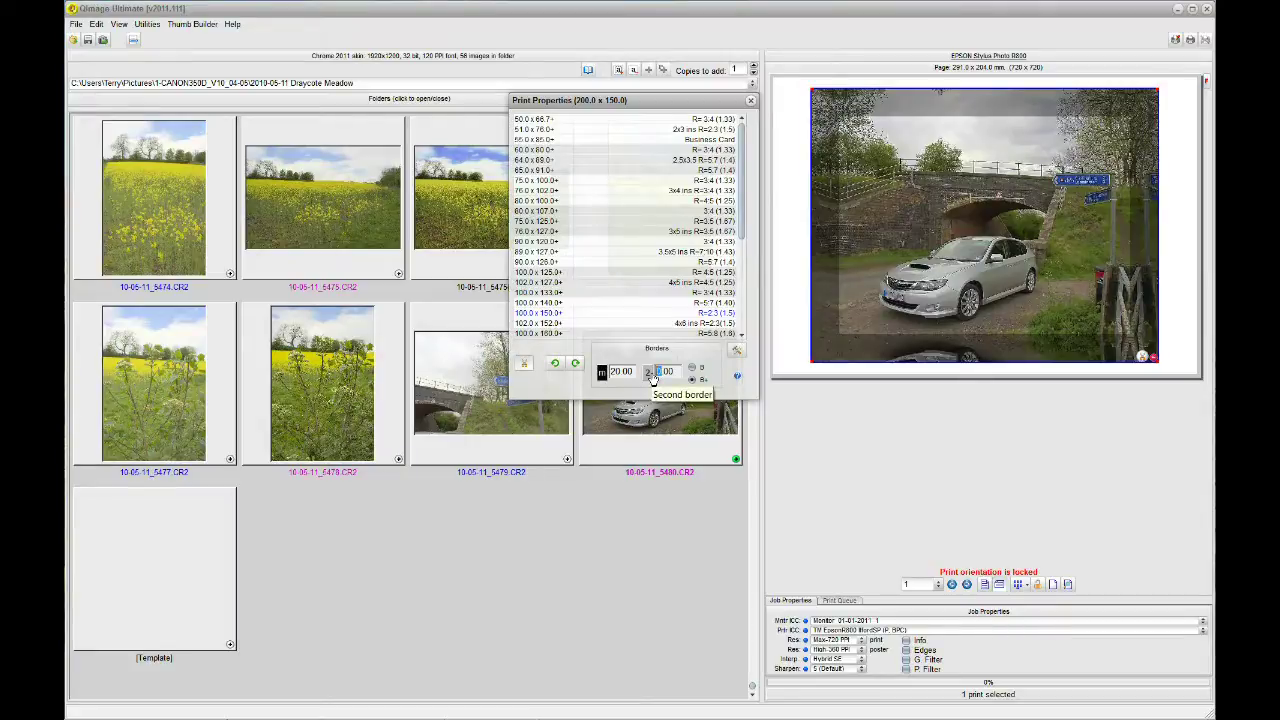
pyautogui.write('10')
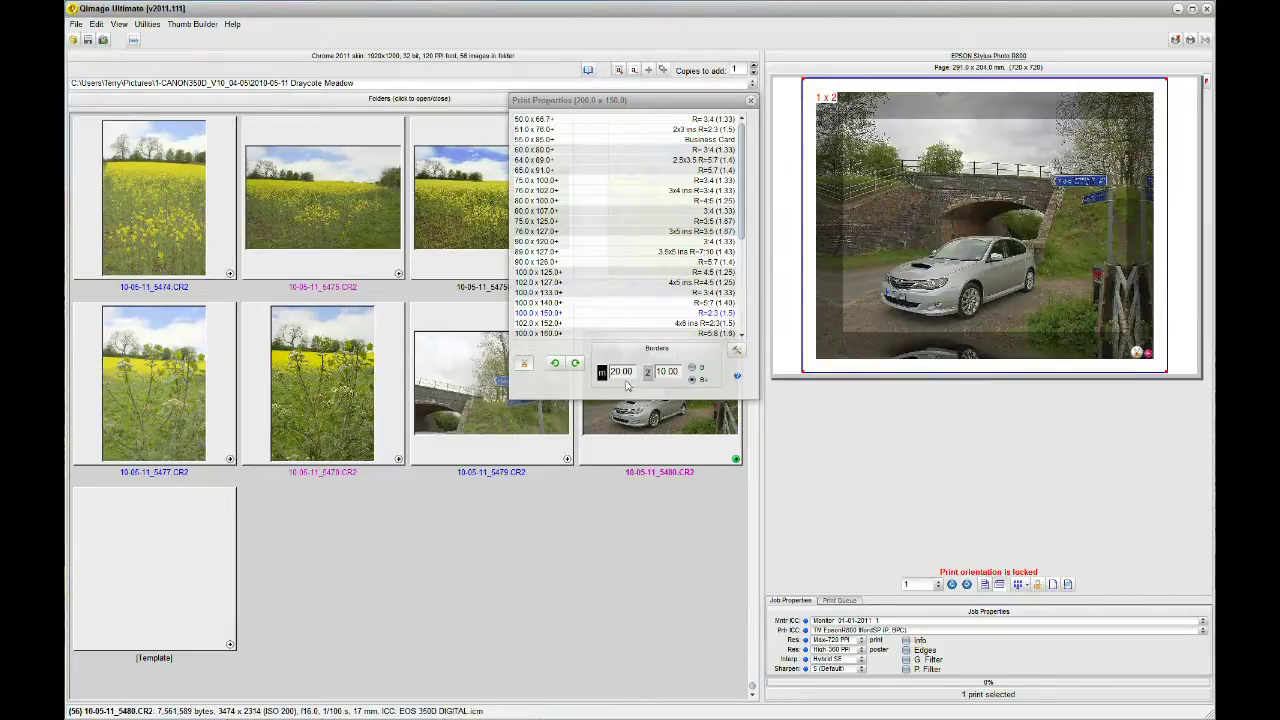
pyautogui.moveTo(624, 371); pyautogui.dragTo(606, 375)
pyautogui.write('15')
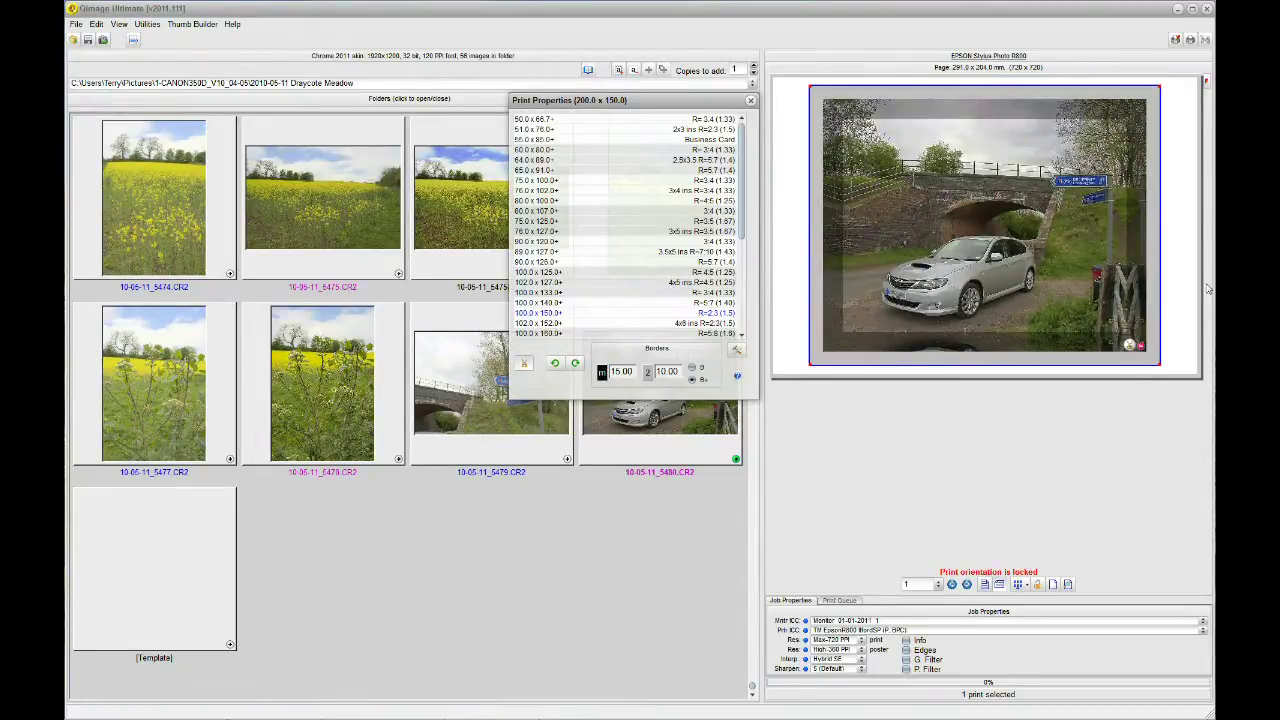
pyautogui.moveTo(1092, 280)
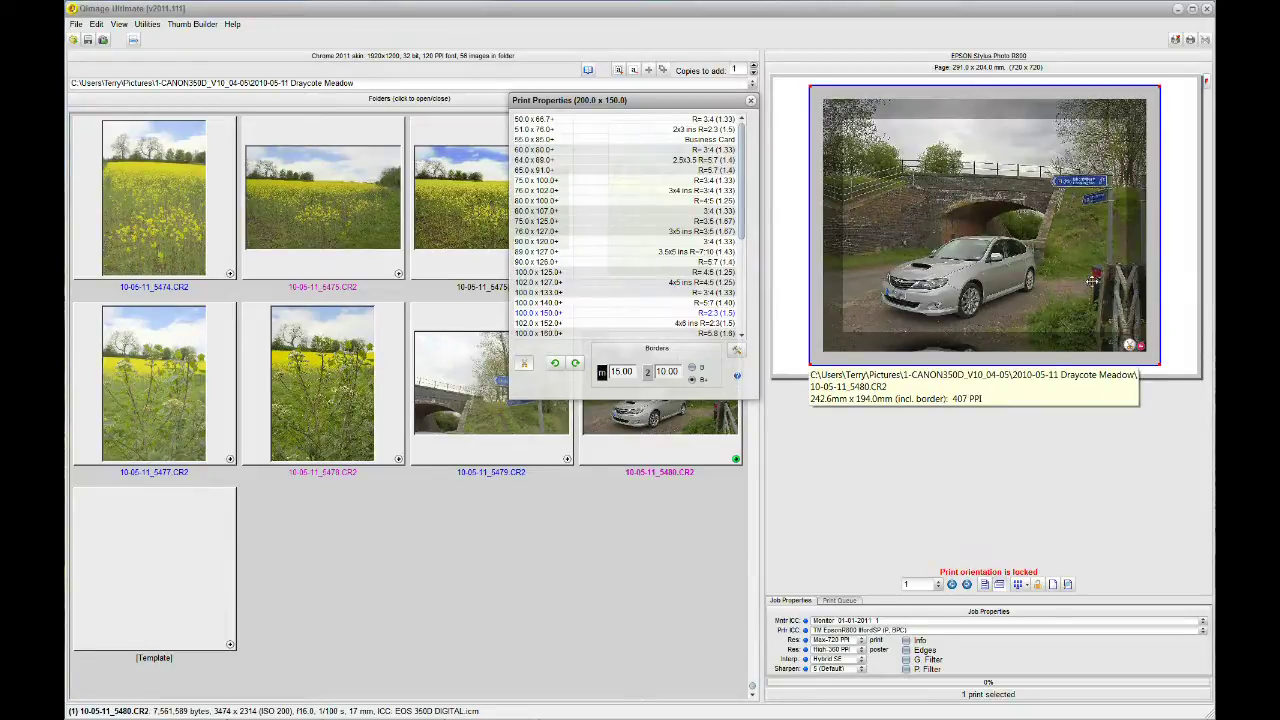
pyautogui.click(1068, 586)
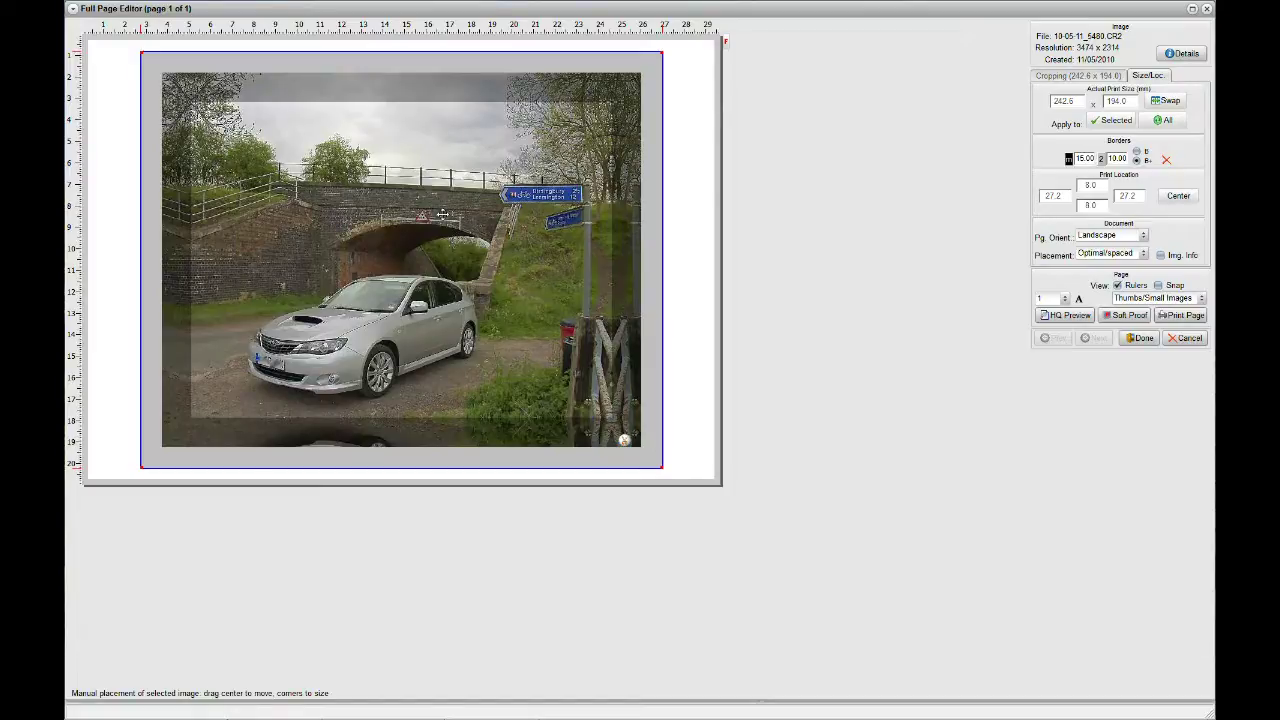
# Step: Close the Full Page Editor, leaving the 242.6 × 194.0 mm print centred on the page
pyautogui.click(1142, 338)
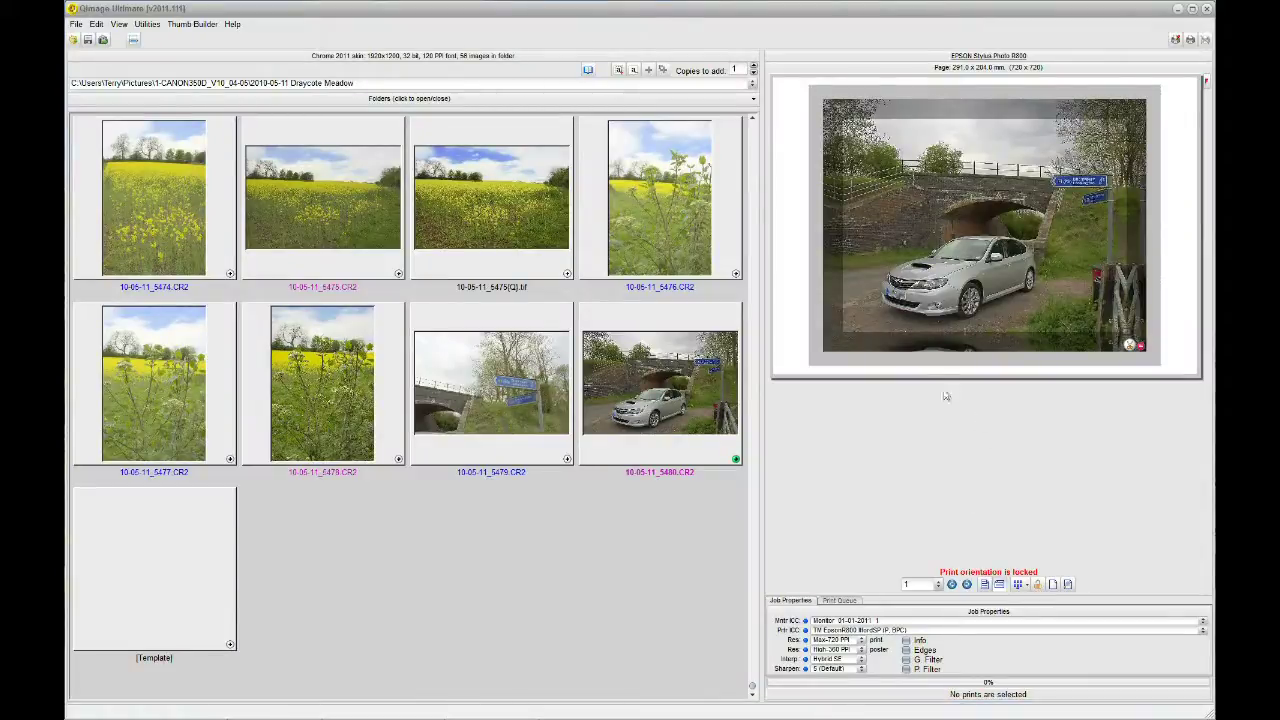
# Step: Reopen Print Properties and set Edges to Solid Black Line with Center/Fold Marks in Border
pyautogui.rightClick(905, 300)
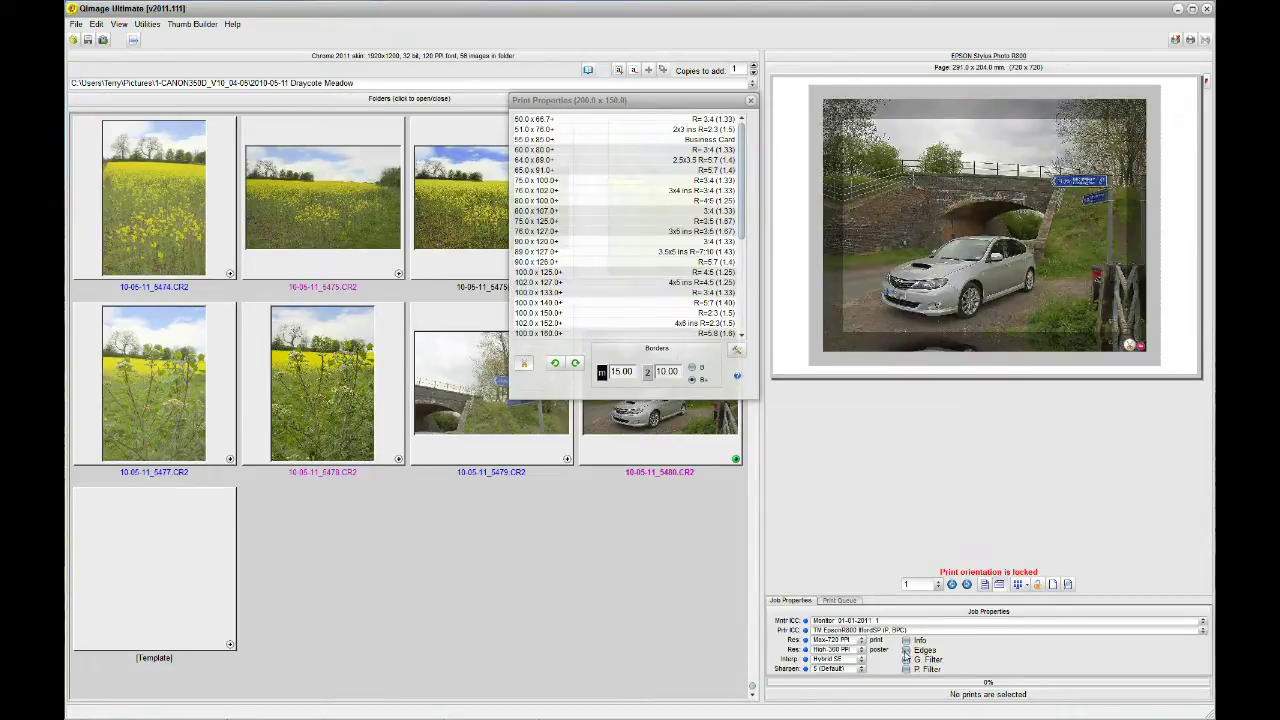
pyautogui.rightClick(906, 657)
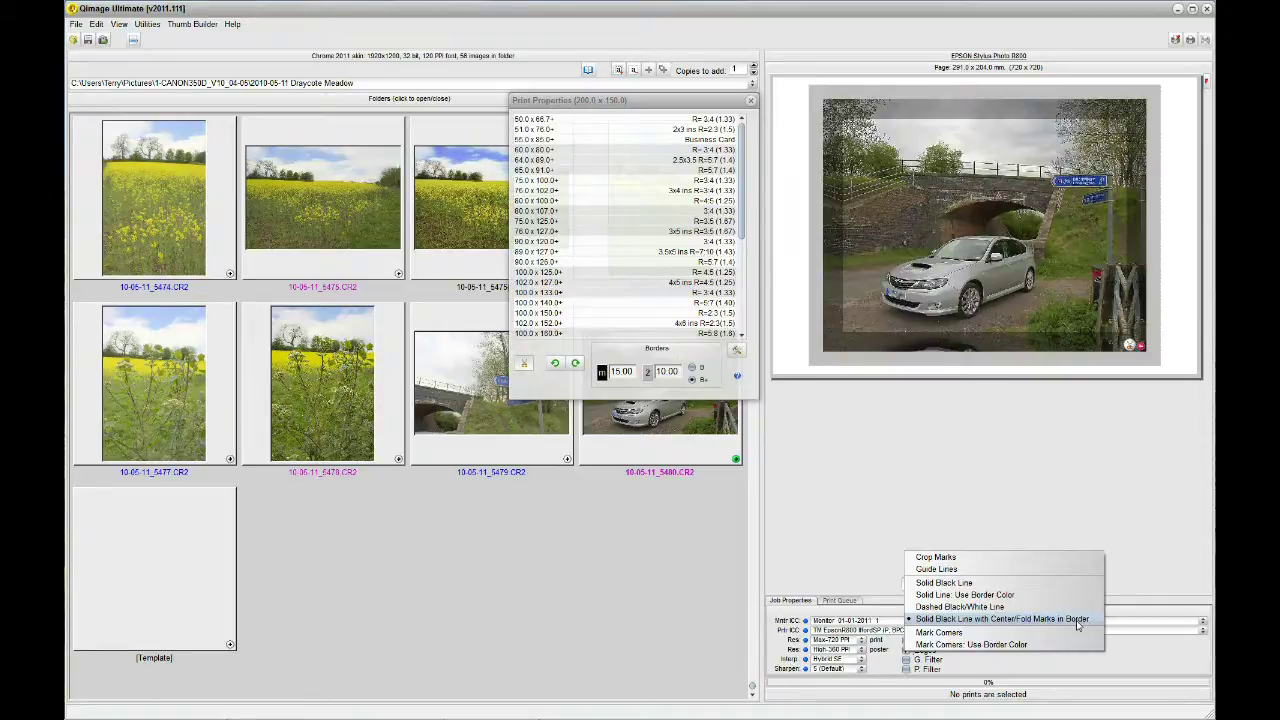
pyautogui.click(1078, 621)
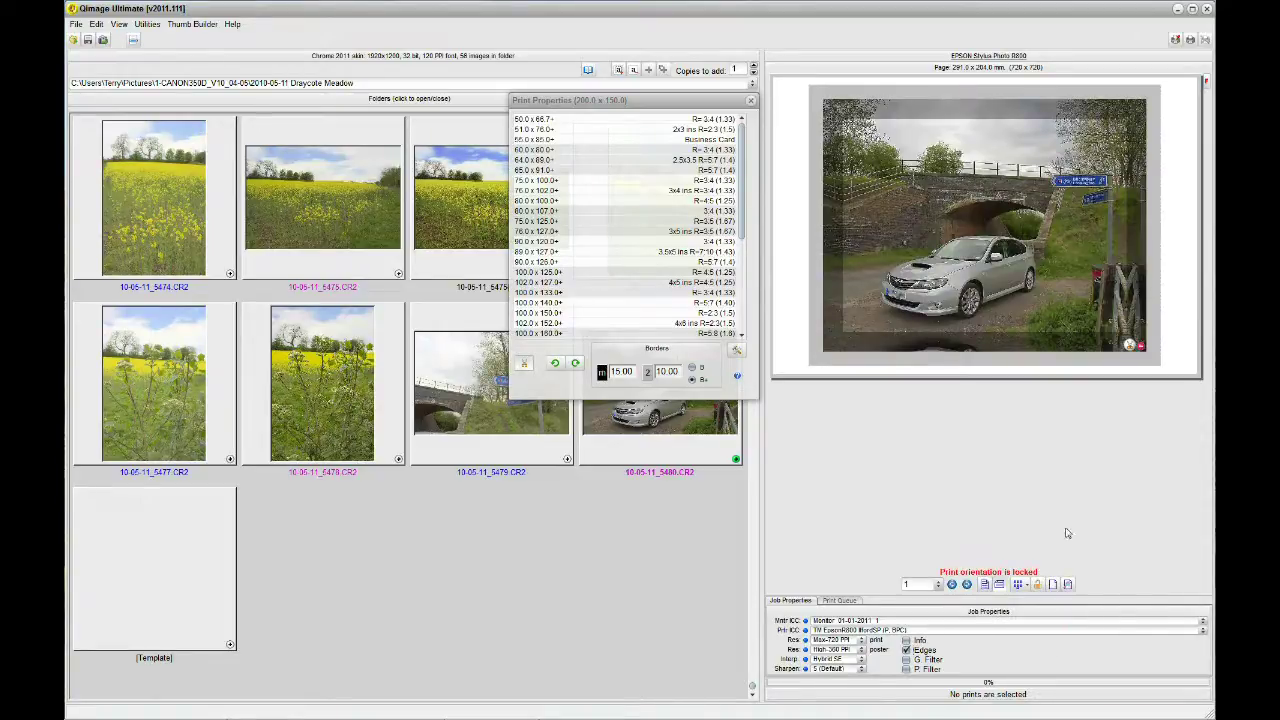